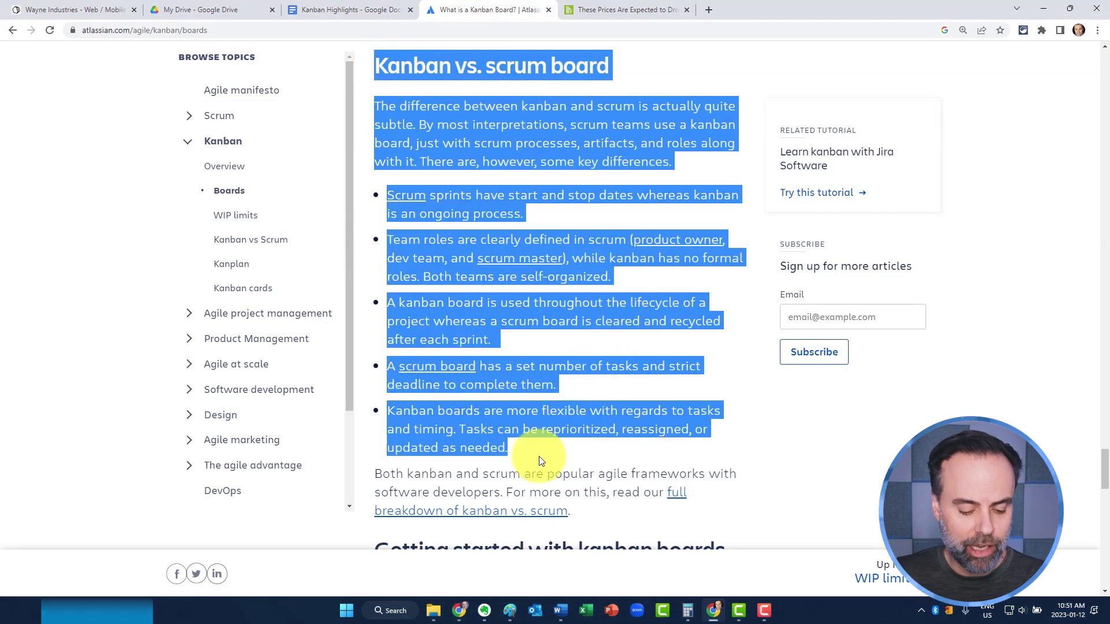
Switch to the Kanban Highlights document with the Kanban vs. scrum section copied
{"action": "left_click", "coordinate": [350, 9]}
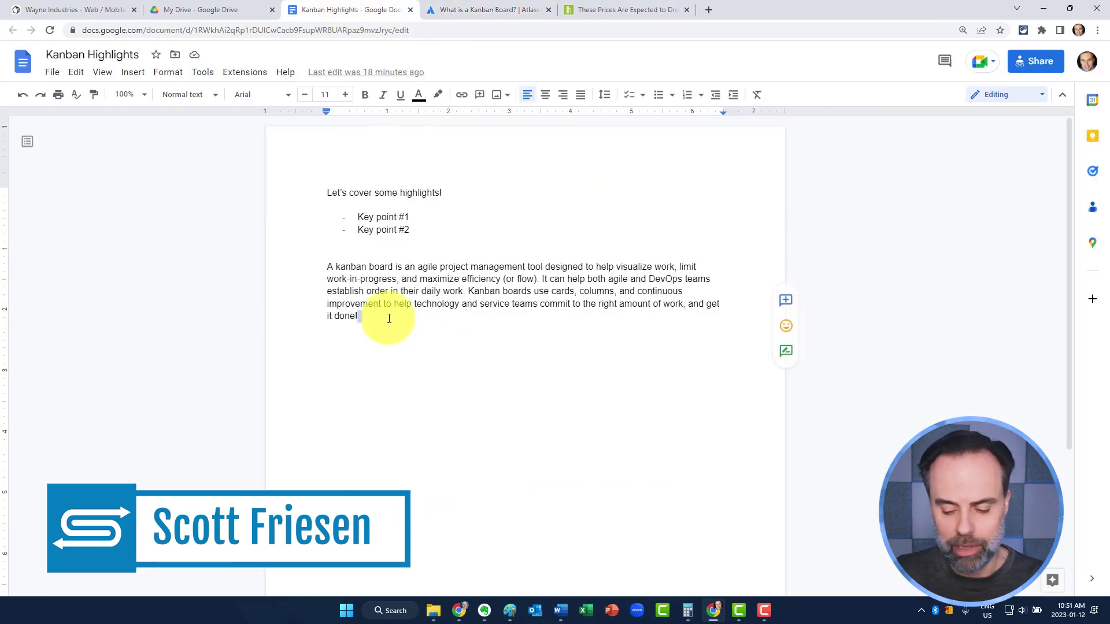
Paste the Kanban vs. scrum section on a new line below the paragraph, then undo the formatted paste
{"action": "key", "text": "Return"}
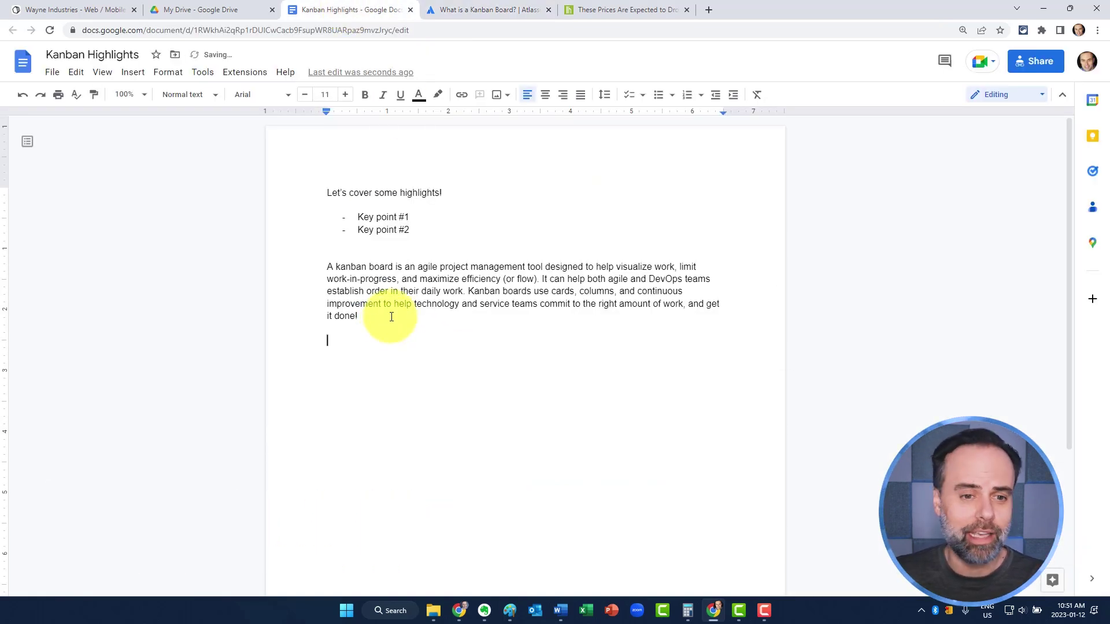
{"action": "type", "text": "Kanban vs. scrum board The difference between kanban and scrum is actually quite subtle. By most interpretations, scrum teams use a kanban board, just with scrum processes, artifacts, and roles along with it. There are, however, some key differences. Scrum sprints have start and stop dates whereas kanban is an ongoing process. Team roles are clearly defined in scrum (product owner, dev team, and scrum master), while kanban has no formal roles. Both teams are self-organized. A kanban board is used throughout the lifecycle of a project whereas a scrum board is cleared and recycled after each sprint. A scrum board has a set number of tasks and strict deadline to complete them. Kanban boards are more flexible with regards to tasks and timing. Tasks can be reprioritized, reassigned, or updated as needed."}
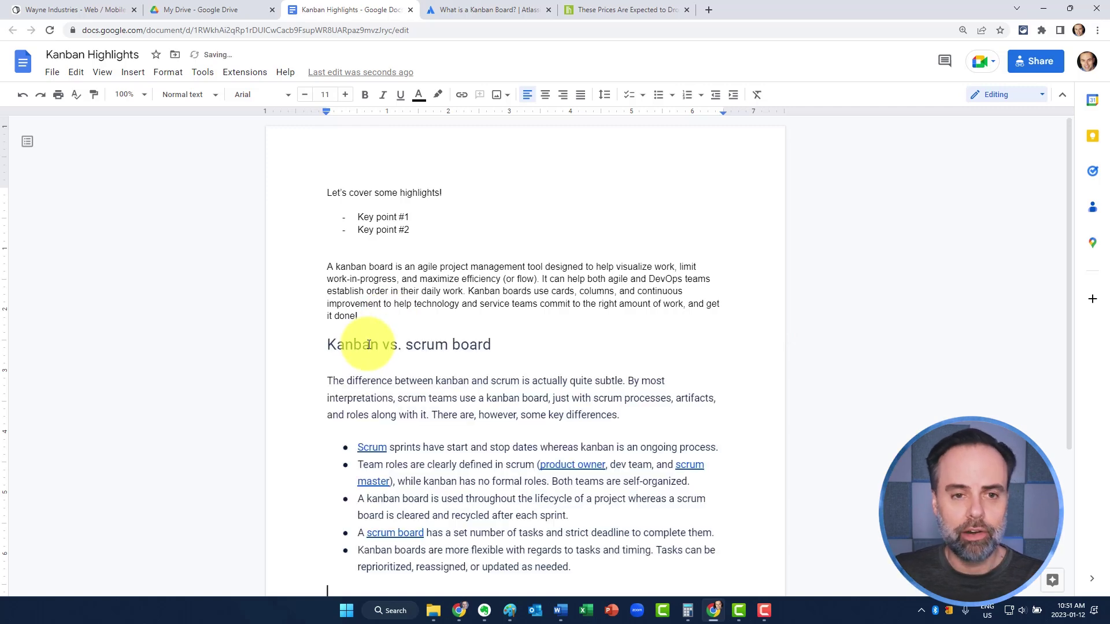
{"action": "scroll", "coordinate": [488, 381], "scroll_direction": "up", "scroll_amount": 1}
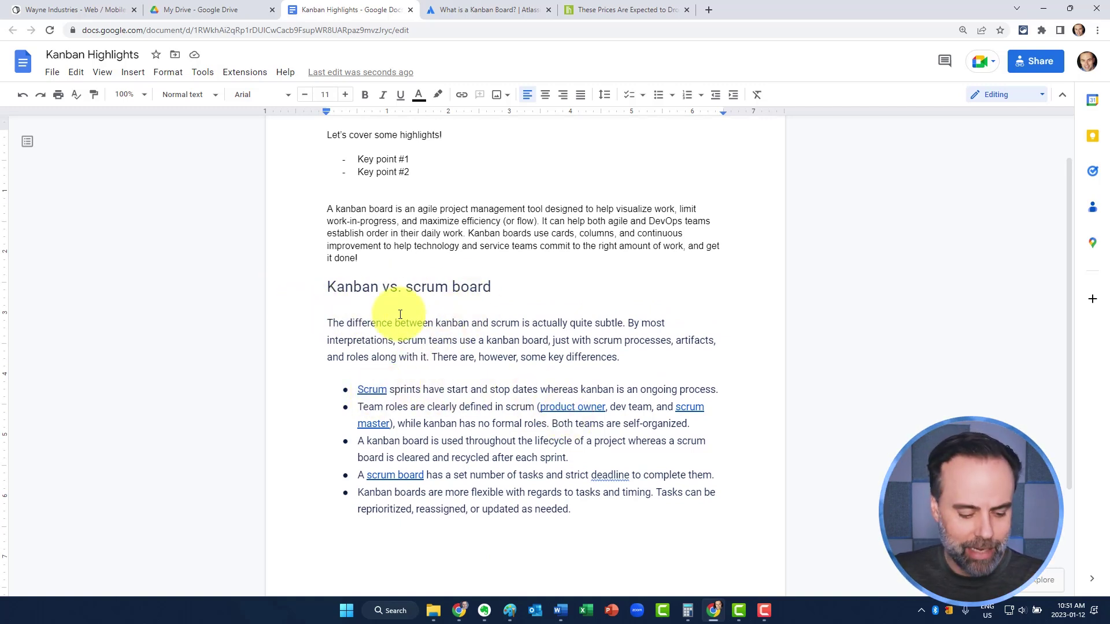
{"action": "key", "text": "ctrl+z"}
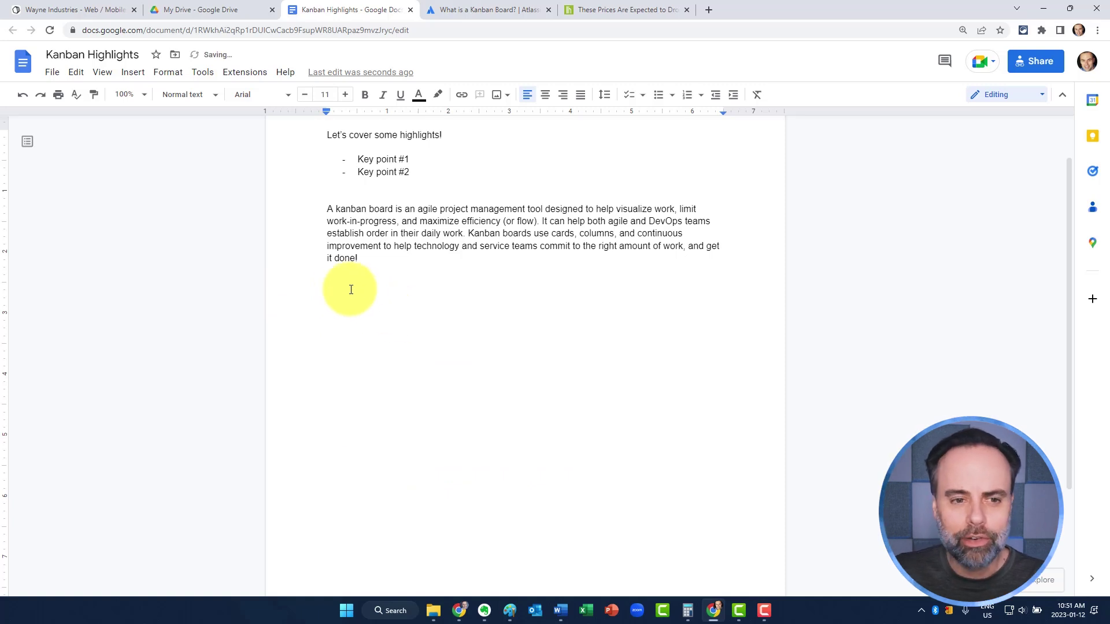
Paste the section again as plain text via Ctrl+Shift+V and return to the kanban article
{"action": "right_click", "coordinate": [341, 284]}
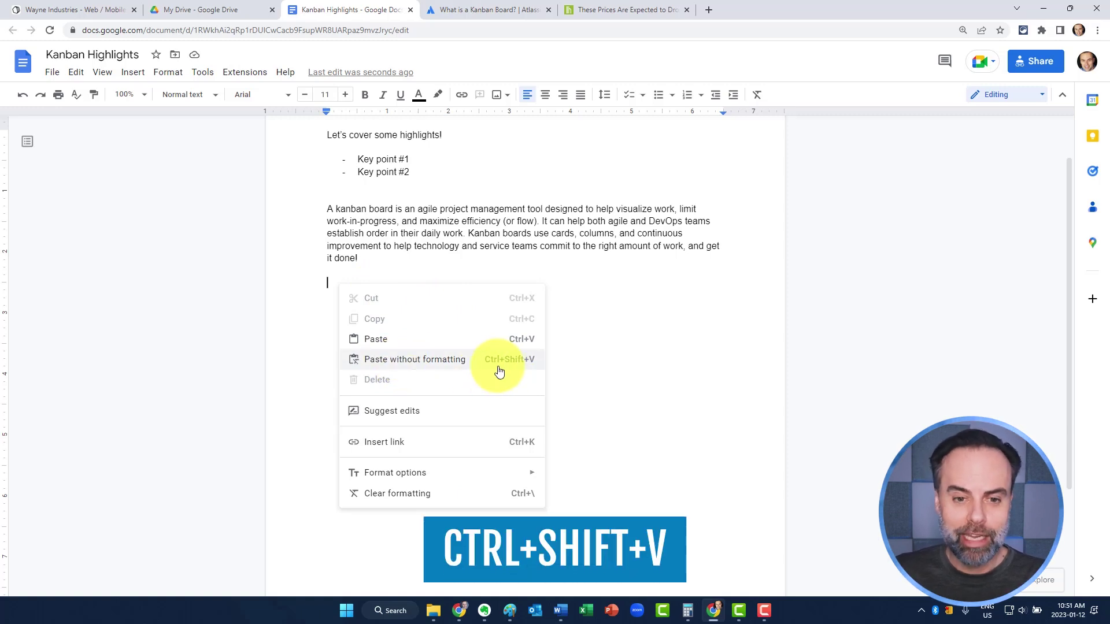
{"action": "left_click", "coordinate": [580, 330]}
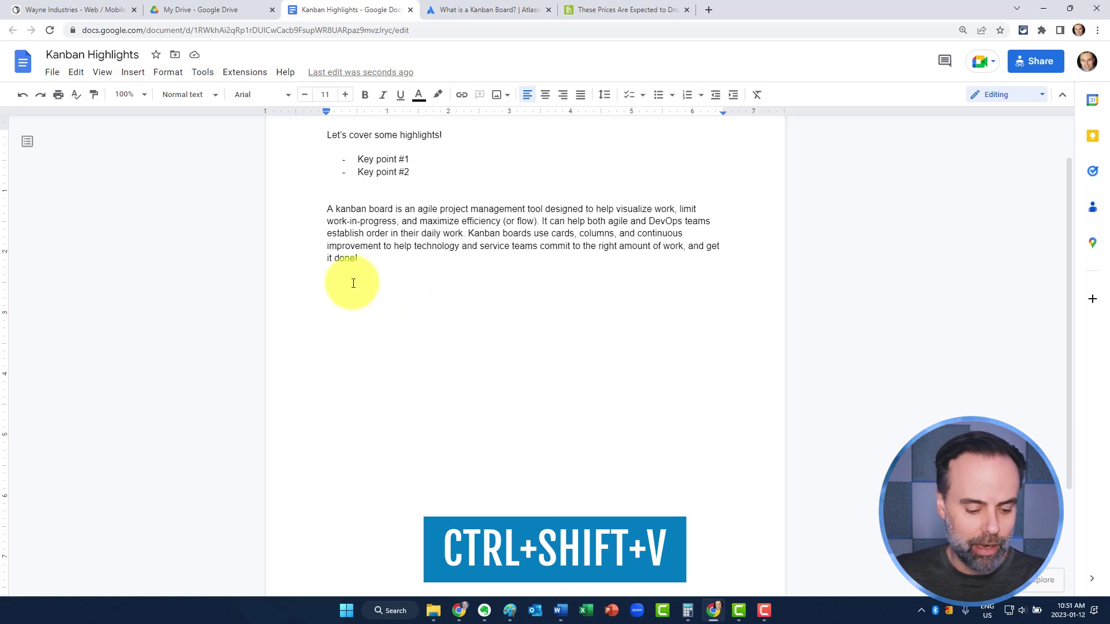
{"action": "type", "text": "Kanban vs. scrum board The difference between kanban and scrum is actually quite subtle. By most interpretations, scrum teams use a kanban board, just with scrum processes, artifacts, and roles along with it. There are, however, some key differences.  Scrum sprints have start and stop dates whereas kanban is an ongoing process. Team roles are clearly defined in scrum (product owner, dev team, and scrum master), while kanban has no formal roles. Both teams are self-organized. A kanban board is used throughout the lifecycle of a project whereas a scrum board is cleared and recycled after each sprint. A scrum board has a set number of tasks and strict deadline to complete them. Kanban boards are more flexible with regards to tasks and timing. Tasks can be reprioritized, reassigned, or updated as needed."}
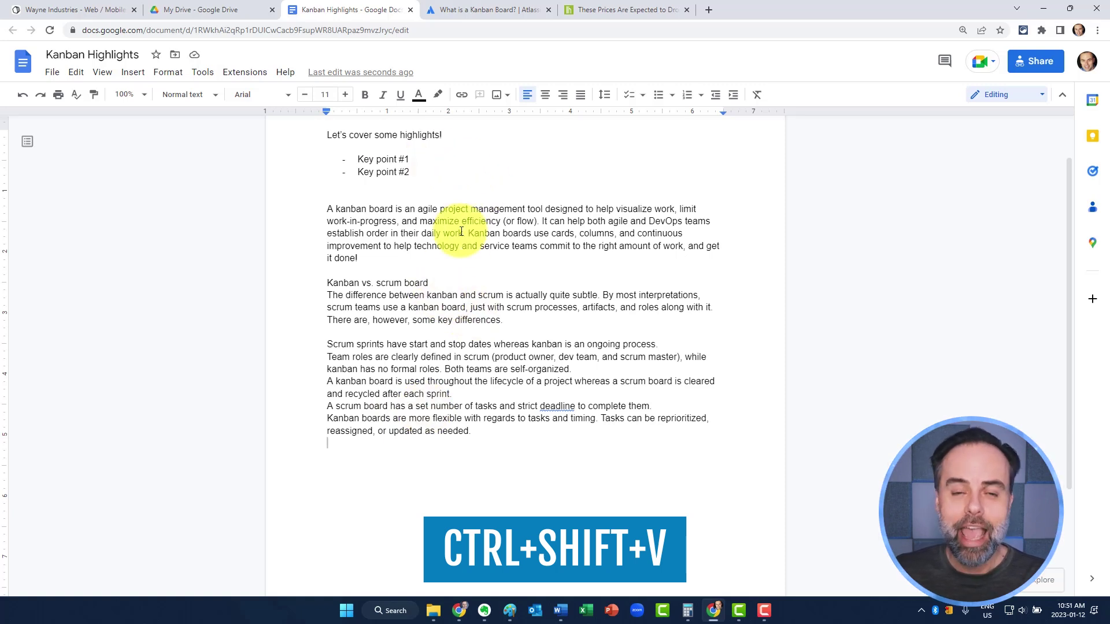
{"action": "left_click", "coordinate": [490, 10]}
{"action": "scroll", "coordinate": [547, 260], "scroll_direction": "down", "scroll_amount": 4}
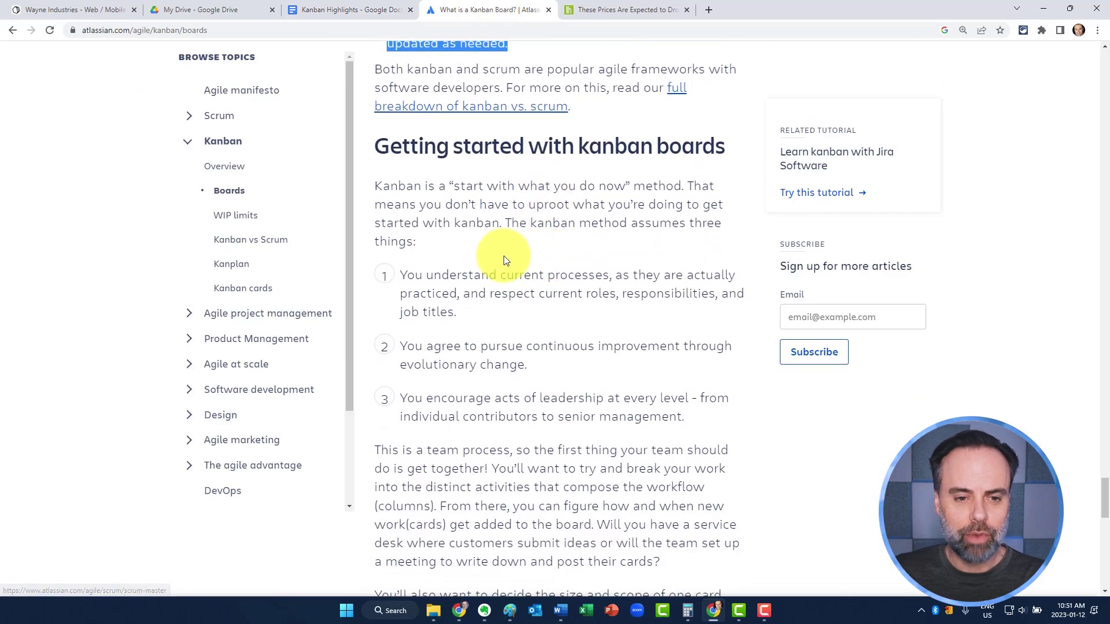
Copy the 'start with what you do now' passage with its three points and paste it as plain text at the document's end
{"action": "left_click_drag", "start_coordinate": [377, 185], "coordinate": [688, 418]}
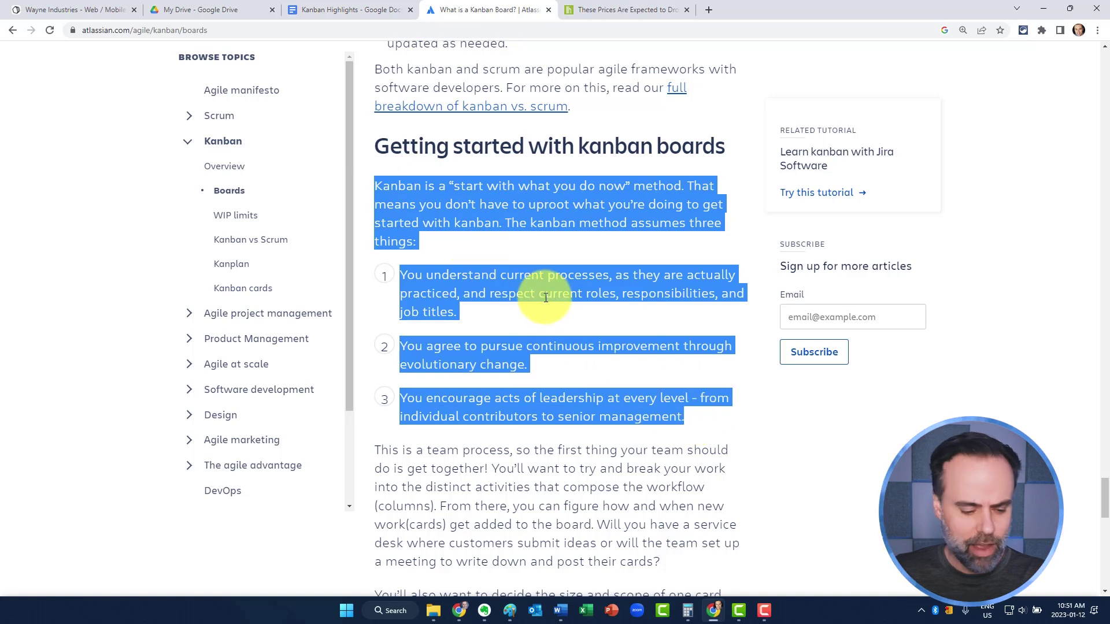
{"action": "key", "text": "ctrl+c"}
{"action": "left_click", "coordinate": [340, 10]}
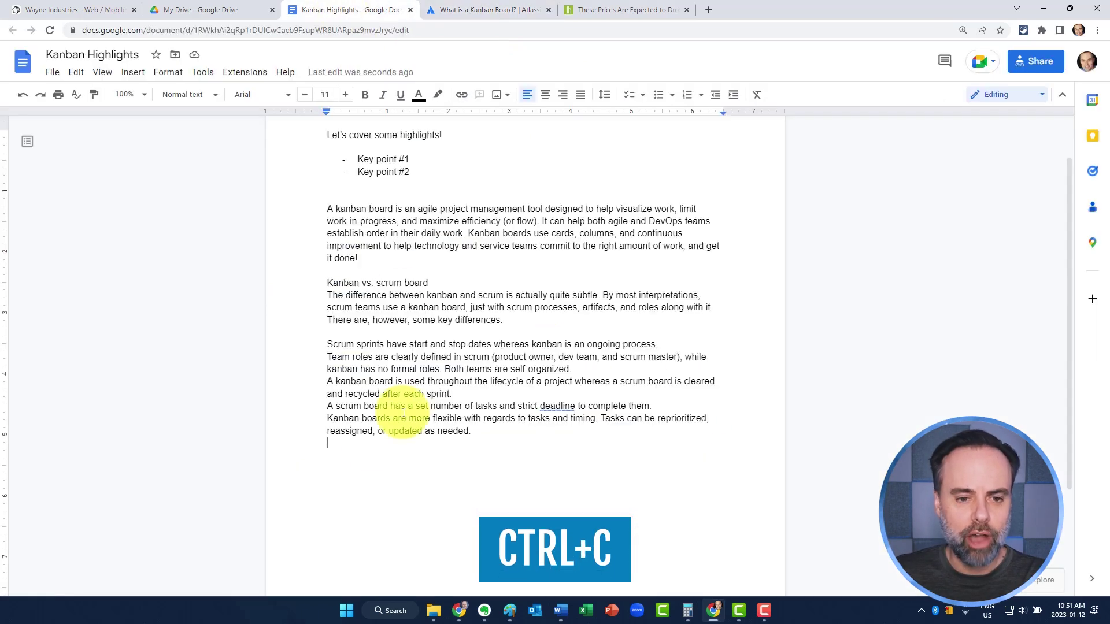
{"action": "left_click", "coordinate": [360, 454]}
{"action": "key", "text": "Return"}
{"action": "key", "text": "ctrl+shift+v"}
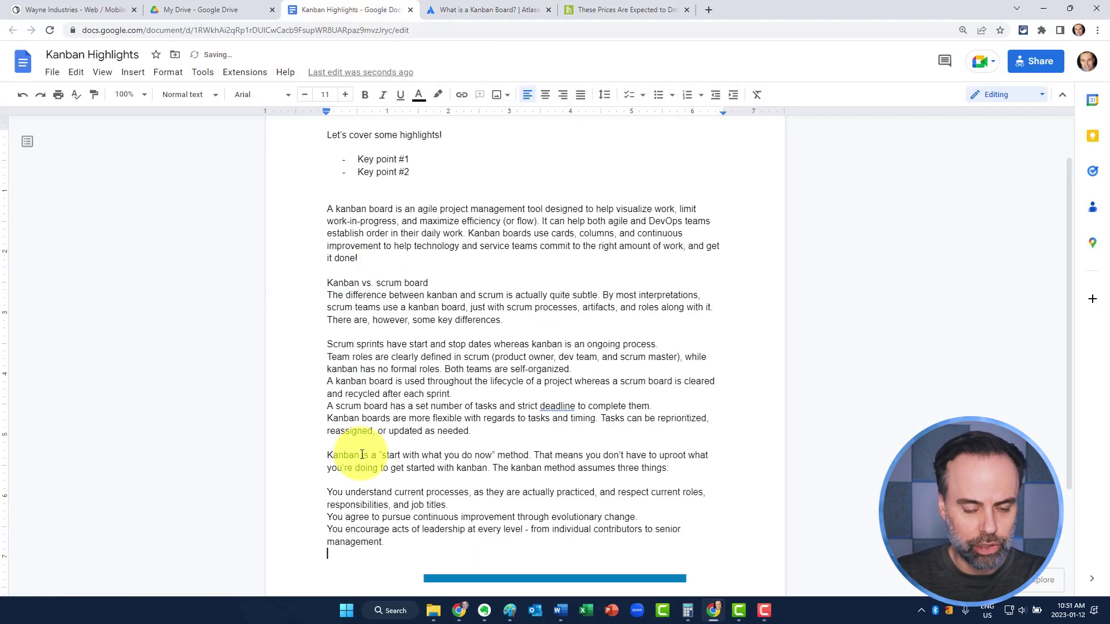
{"action": "scroll", "coordinate": [372, 425], "scroll_direction": "down", "scroll_amount": 1}
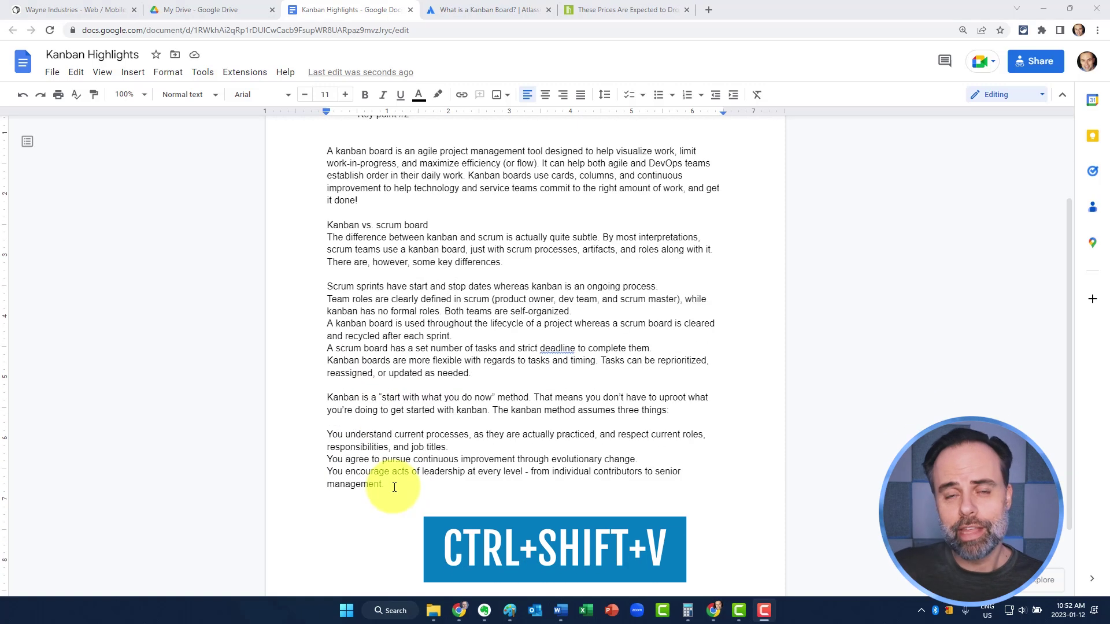
{"action": "scroll", "coordinate": [373, 451], "scroll_direction": "up", "scroll_amount": 1}
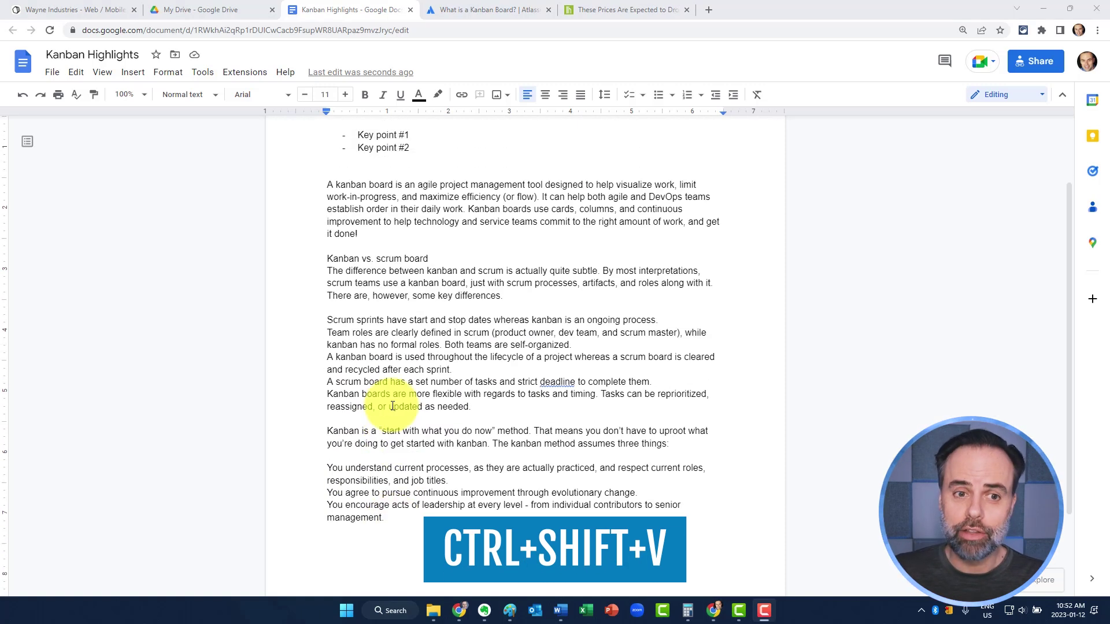
{"action": "scroll", "coordinate": [425, 347], "scroll_direction": "up", "scroll_amount": 2}
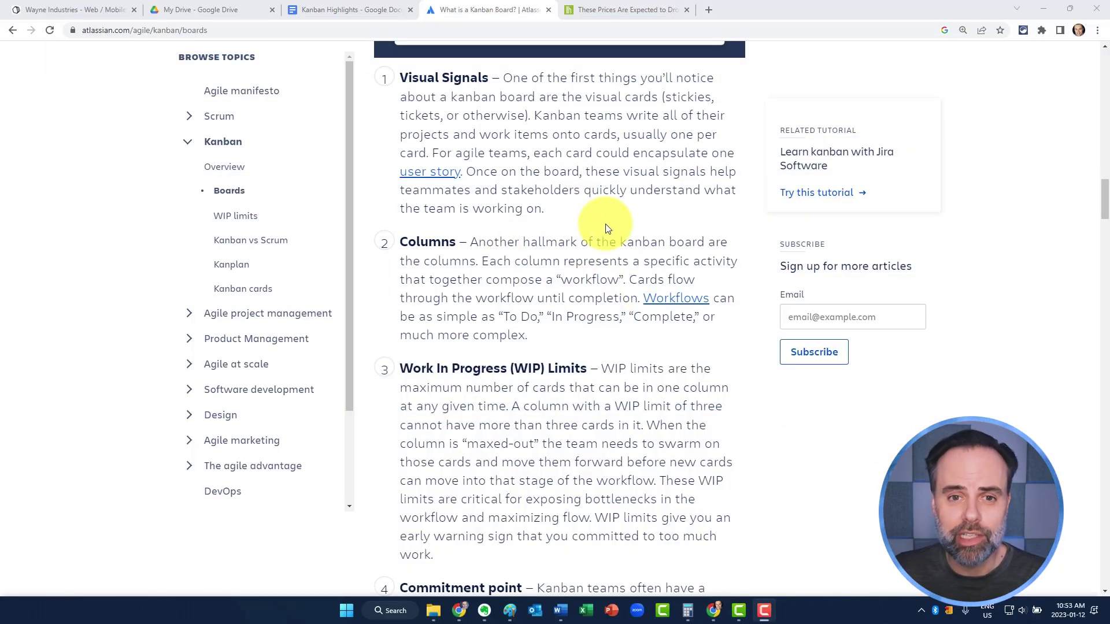
{"action": "scroll", "coordinate": [544, 207], "scroll_direction": "down", "scroll_amount": 3}
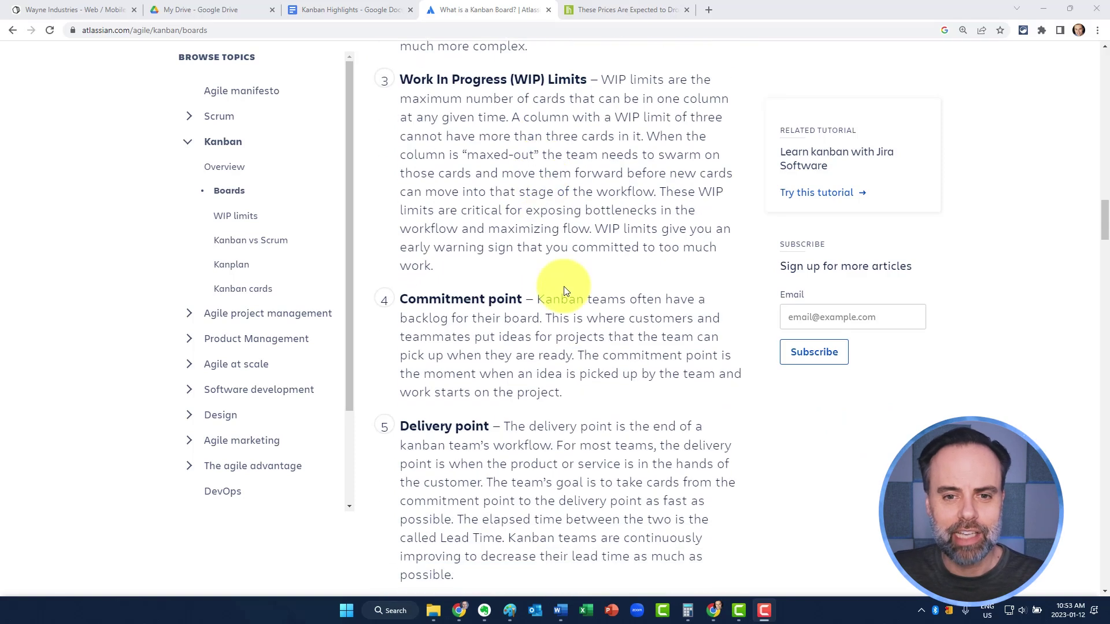
{"action": "scroll", "coordinate": [558, 285], "scroll_direction": "up", "scroll_amount": 4}
{"action": "scroll", "coordinate": [564, 291], "scroll_direction": "down", "scroll_amount": 1}
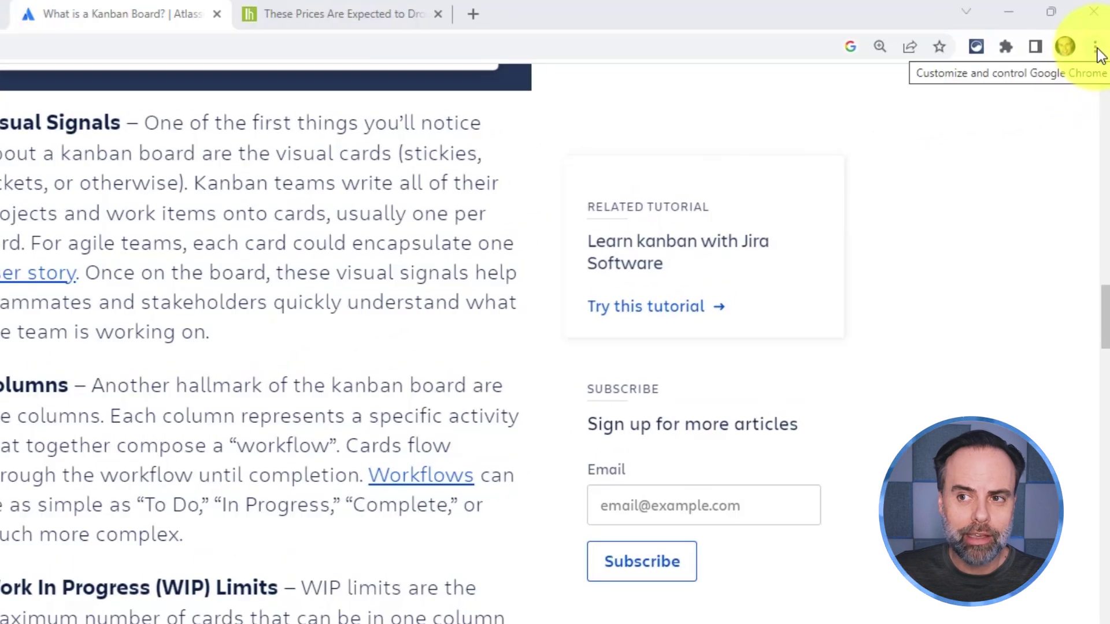
Reduce the article's page zoom from 110% to 90% from Chrome's menu
{"action": "left_click", "coordinate": [1095, 47]}
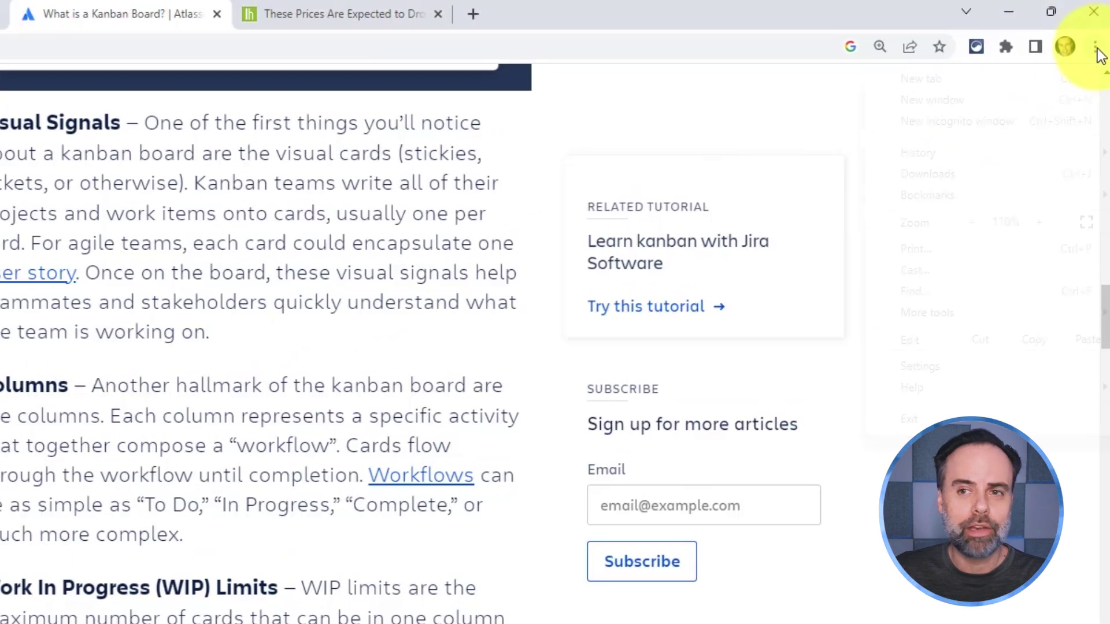
{"action": "left_click", "coordinate": [972, 222]}
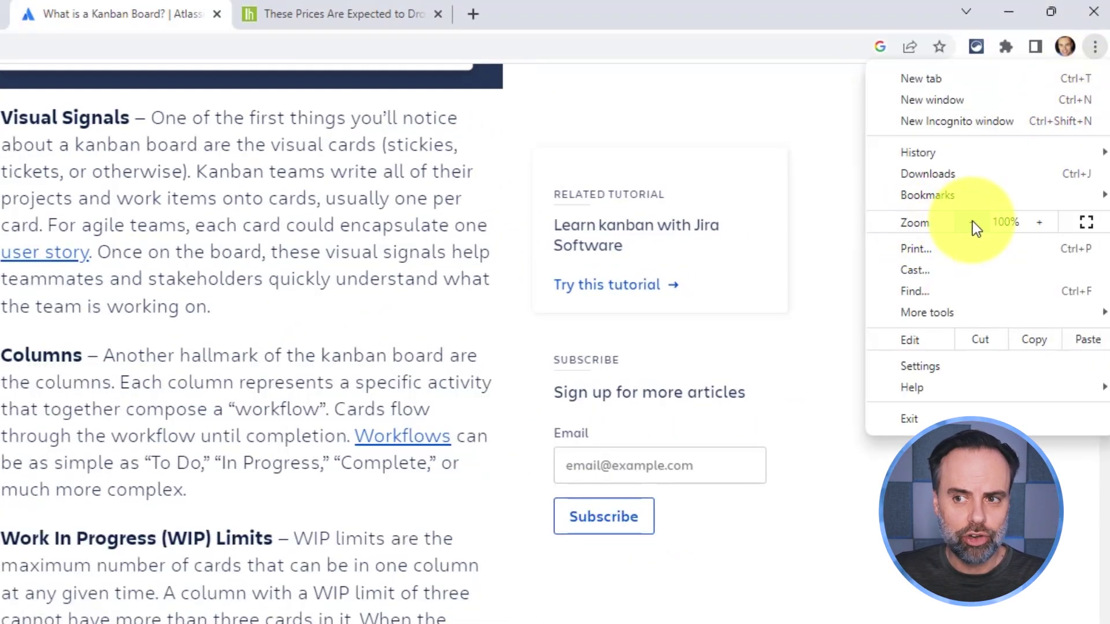
{"action": "left_click", "coordinate": [972, 222]}
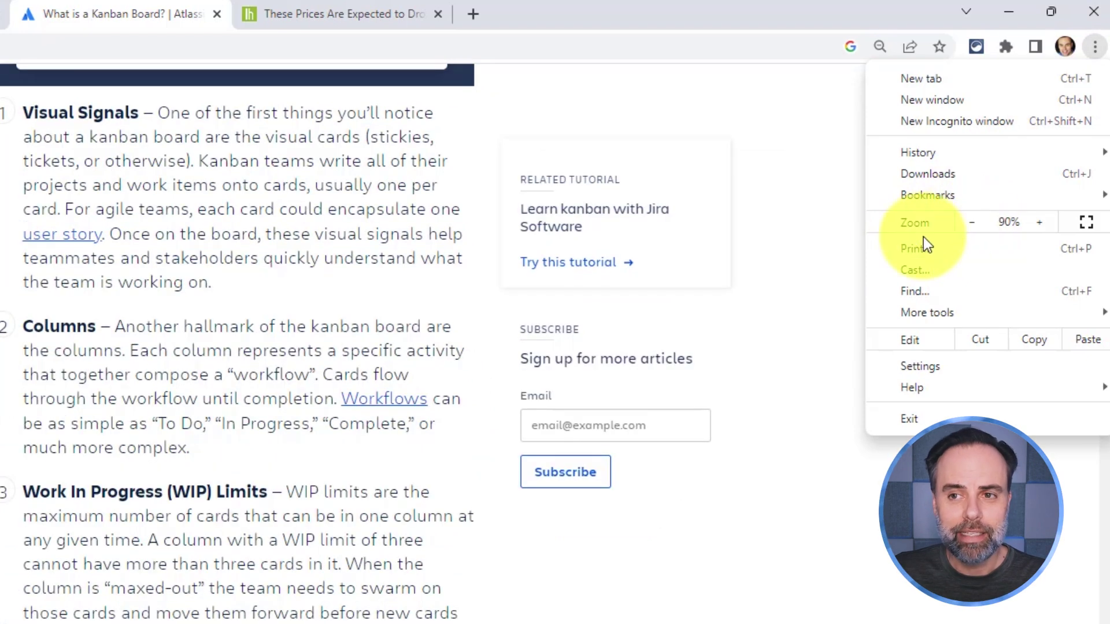
{"action": "left_click", "coordinate": [806, 278]}
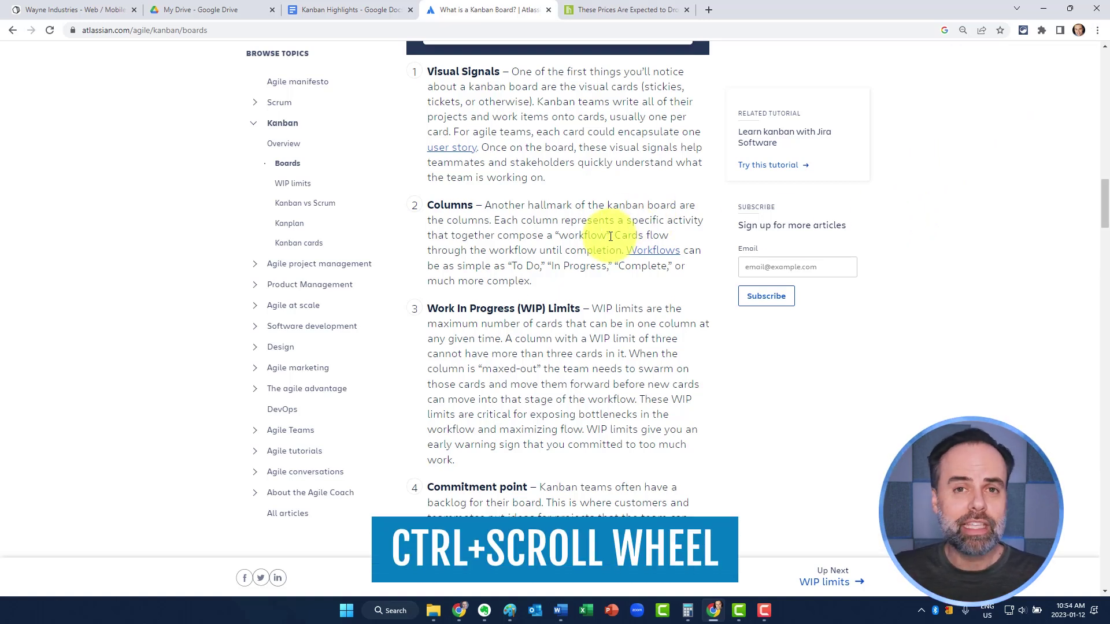
{"action": "scroll", "coordinate": [611, 235], "scroll_direction": "down", "scroll_amount": 3, "text": "ctrl"}
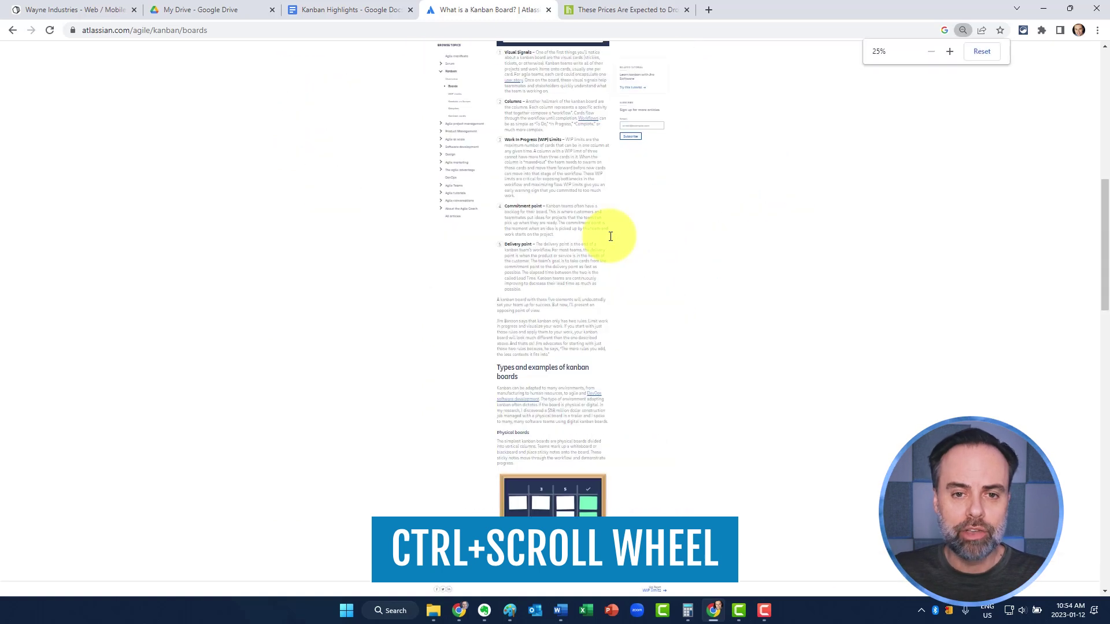
{"action": "scroll", "coordinate": [611, 236], "scroll_direction": "down", "scroll_amount": 2, "text": "ctrl"}
{"action": "scroll", "coordinate": [611, 236], "scroll_direction": "up", "scroll_amount": 5, "text": "ctrl"}
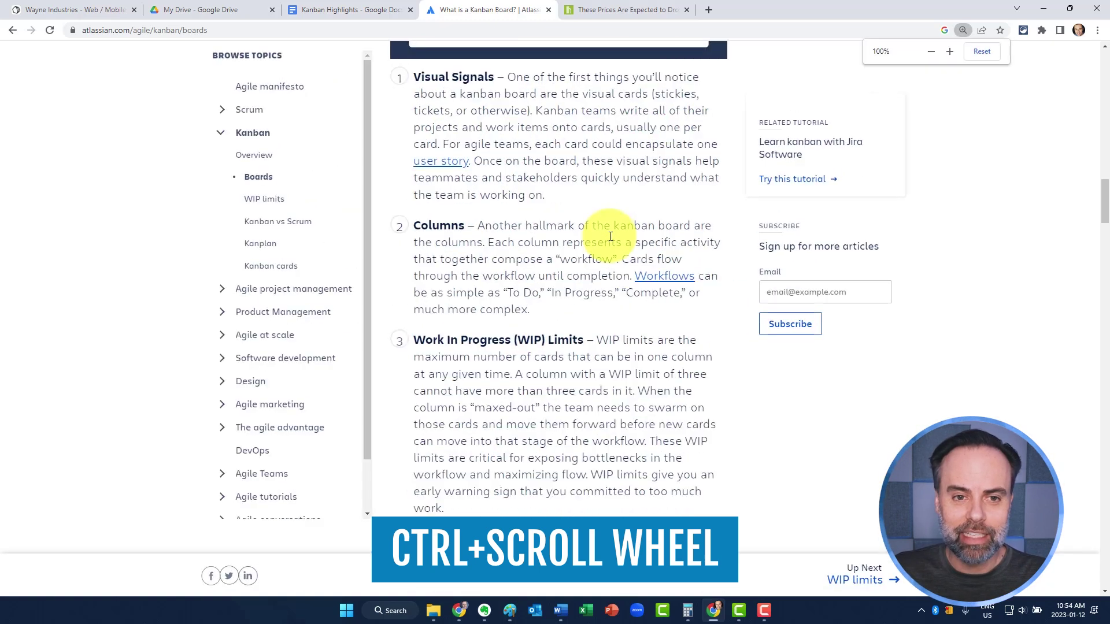
{"action": "scroll", "coordinate": [610, 236], "scroll_direction": "up", "scroll_amount": 1, "text": "ctrl"}
{"action": "scroll", "coordinate": [611, 235], "scroll_direction": "up", "scroll_amount": 1, "text": "ctrl"}
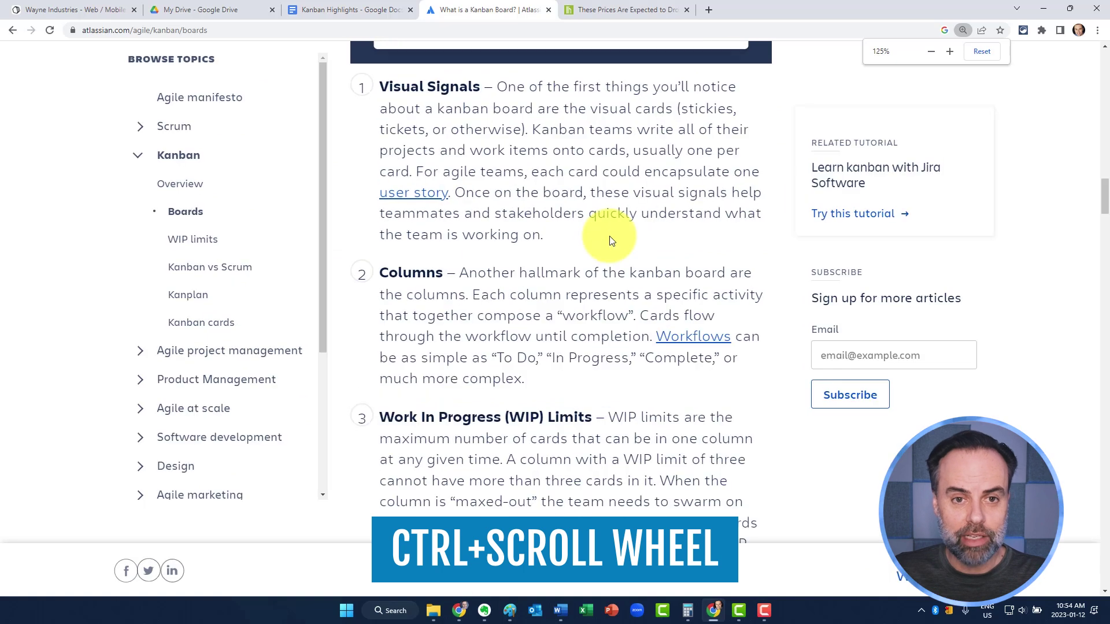
{"action": "scroll", "coordinate": [609, 236], "scroll_direction": "up", "scroll_amount": 1, "text": "ctrl"}
{"action": "scroll", "coordinate": [609, 236], "scroll_direction": "up", "scroll_amount": 1, "text": "ctrl"}
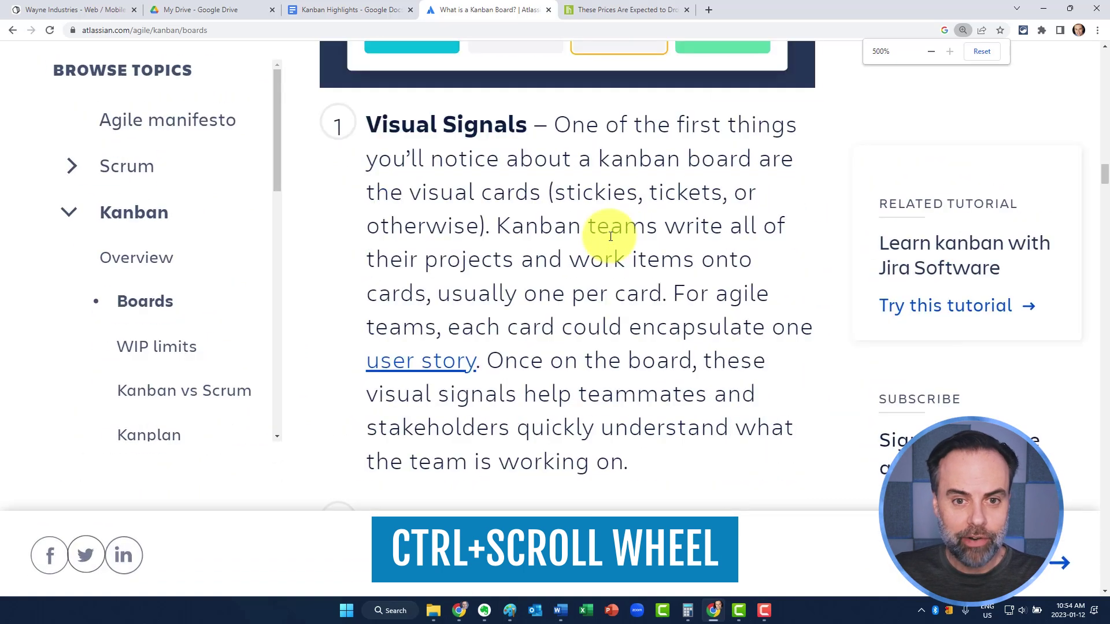
{"action": "scroll", "coordinate": [610, 235], "scroll_direction": "up", "scroll_amount": 1, "text": "ctrl"}
{"action": "scroll", "coordinate": [610, 236], "scroll_direction": "up", "scroll_amount": 1, "text": "ctrl"}
{"action": "scroll", "coordinate": [610, 236], "scroll_direction": "up", "scroll_amount": 1, "text": "ctrl"}
{"action": "scroll", "coordinate": [609, 236], "scroll_direction": "up", "scroll_amount": 1, "text": "ctrl"}
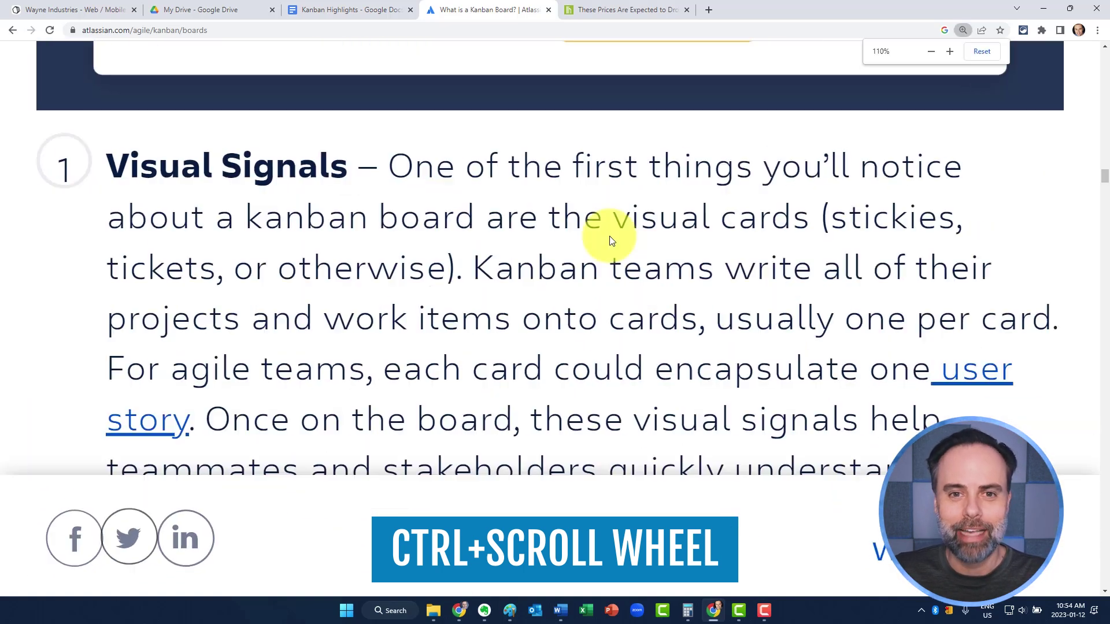
{"action": "scroll", "coordinate": [610, 236], "scroll_direction": "down", "scroll_amount": 2, "text": "ctrl"}
{"action": "scroll", "coordinate": [609, 236], "scroll_direction": "down", "scroll_amount": 1, "text": "ctrl"}
{"action": "scroll", "coordinate": [610, 236], "scroll_direction": "down", "scroll_amount": 1, "text": "ctrl"}
{"action": "scroll", "coordinate": [610, 236], "scroll_direction": "down", "scroll_amount": 1, "text": "ctrl"}
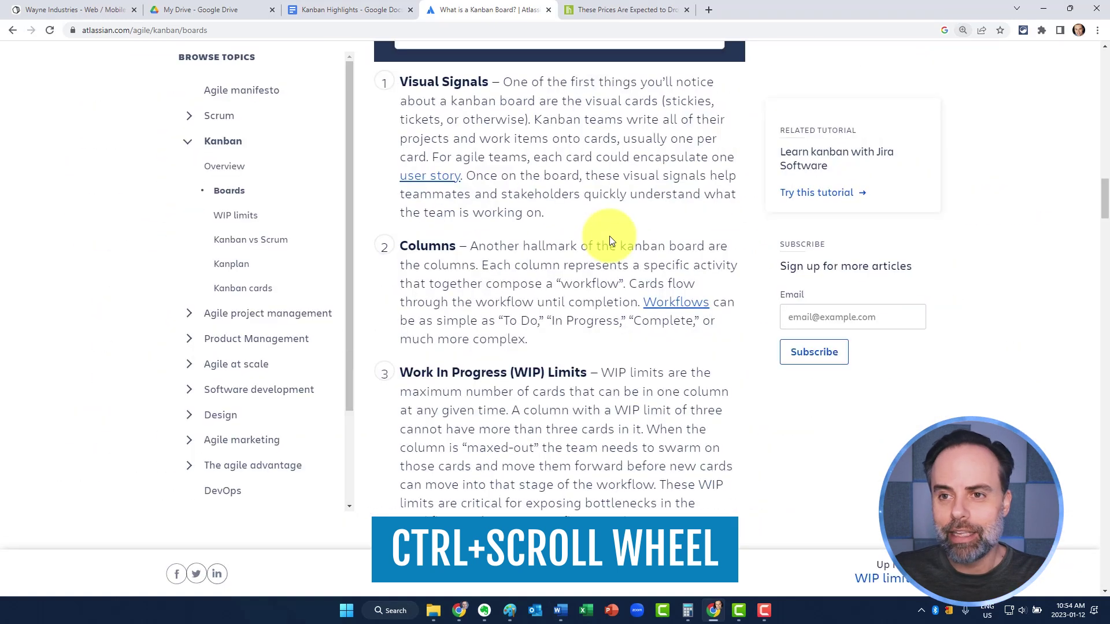
{"action": "scroll", "coordinate": [609, 236], "scroll_direction": "up", "scroll_amount": 1, "text": "ctrl"}
{"action": "scroll", "coordinate": [609, 236], "scroll_direction": "up", "scroll_amount": 1, "text": "ctrl"}
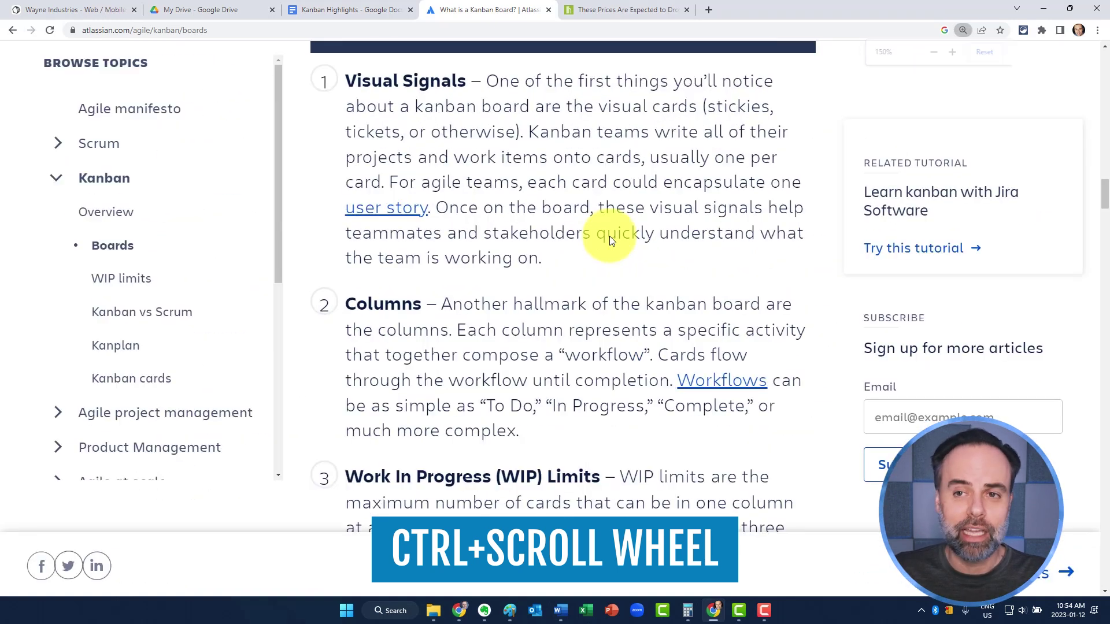
{"action": "scroll", "coordinate": [610, 236], "scroll_direction": "down", "scroll_amount": 1, "text": "ctrl"}
{"action": "scroll", "coordinate": [610, 236], "scroll_direction": "down", "scroll_amount": 1, "text": "ctrl"}
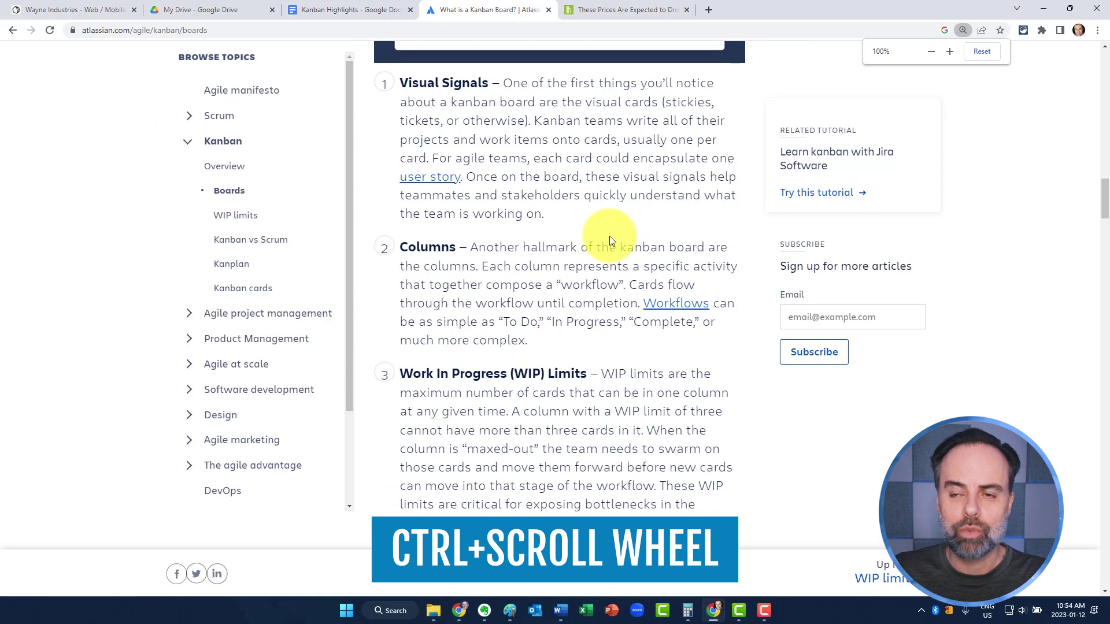
{"action": "scroll", "coordinate": [609, 235], "scroll_direction": "down", "scroll_amount": 1, "text": "ctrl"}
{"action": "scroll", "coordinate": [610, 236], "scroll_direction": "down", "scroll_amount": 1, "text": "ctrl"}
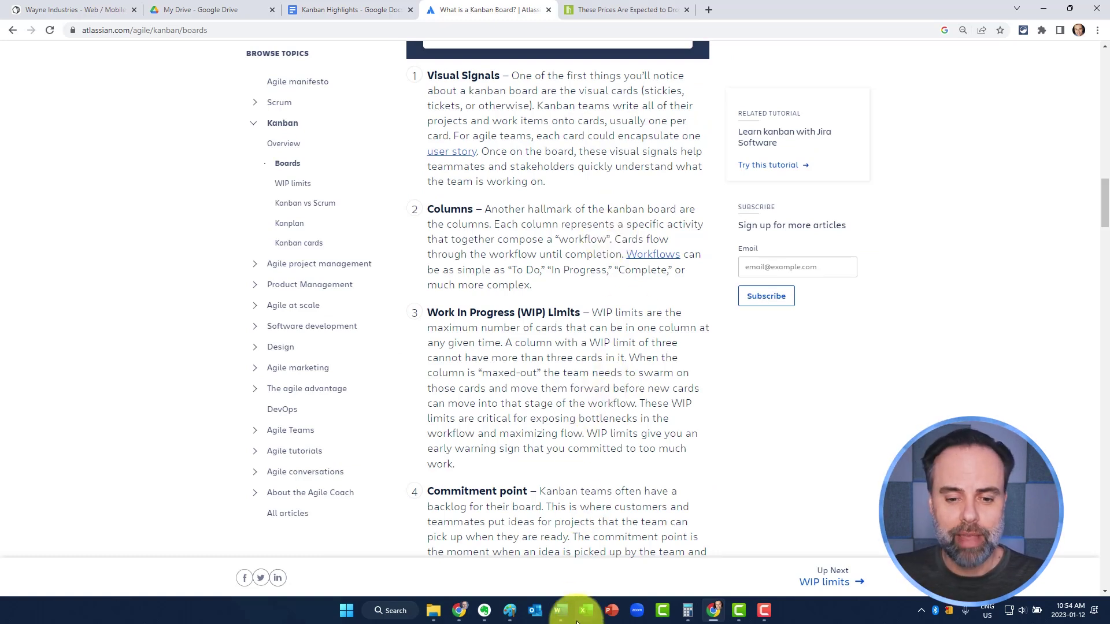
Switch to the Word kanban document and start an empty paragraph after "done!"
{"action": "left_click", "coordinate": [561, 611]}
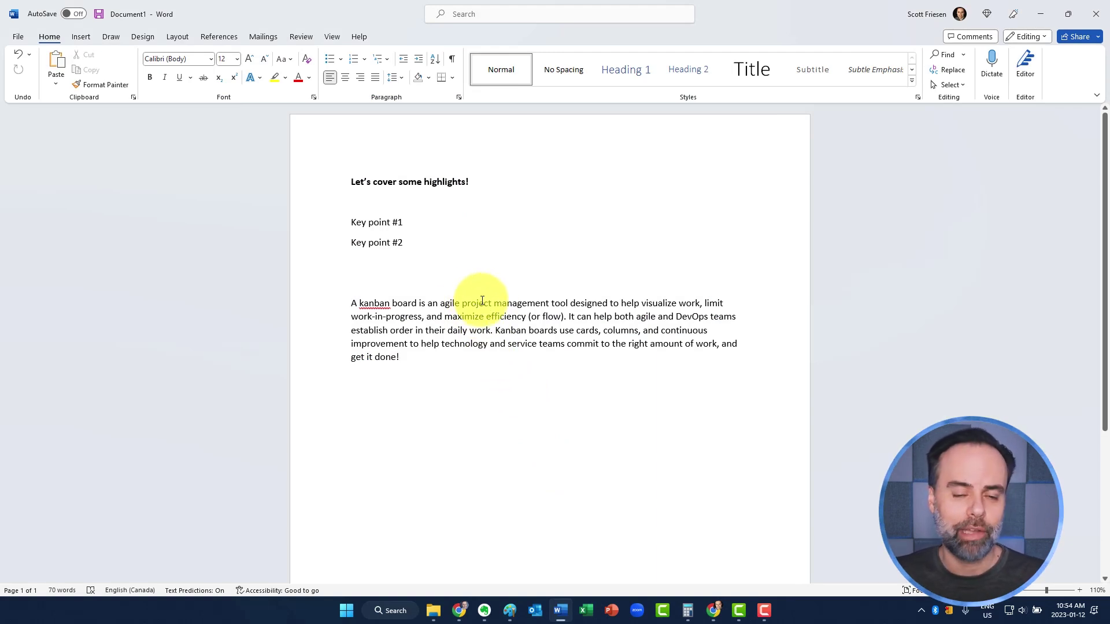
{"action": "scroll", "coordinate": [473, 300], "scroll_direction": "down", "scroll_amount": 1}
{"action": "scroll", "coordinate": [469, 297], "scroll_direction": "up", "scroll_amount": 1}
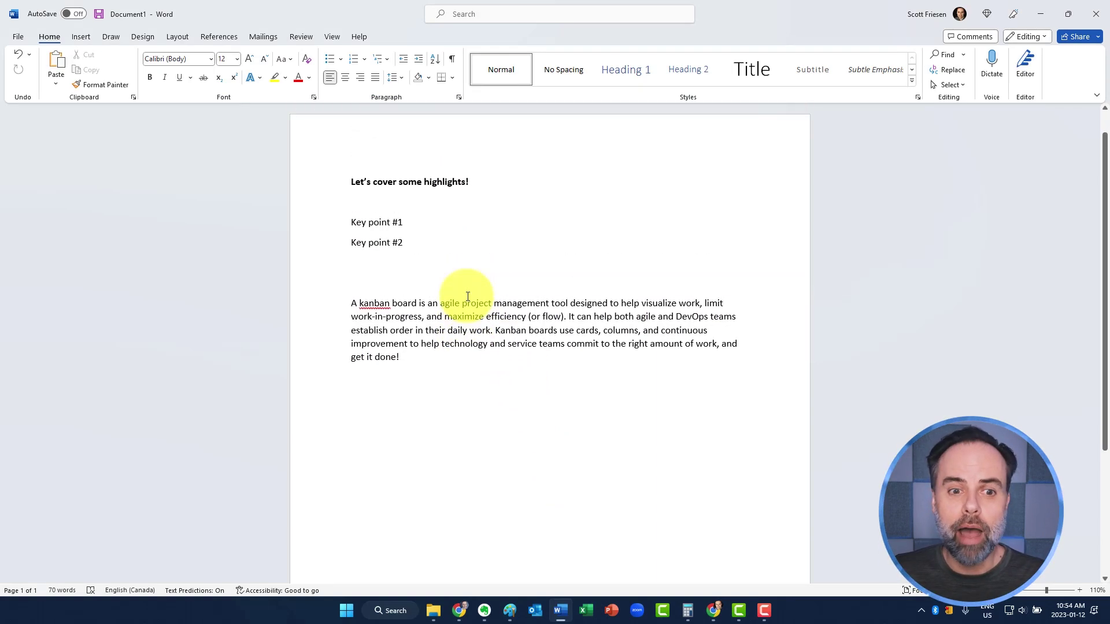
{"action": "scroll", "coordinate": [396, 286], "scroll_direction": "down", "scroll_amount": 1}
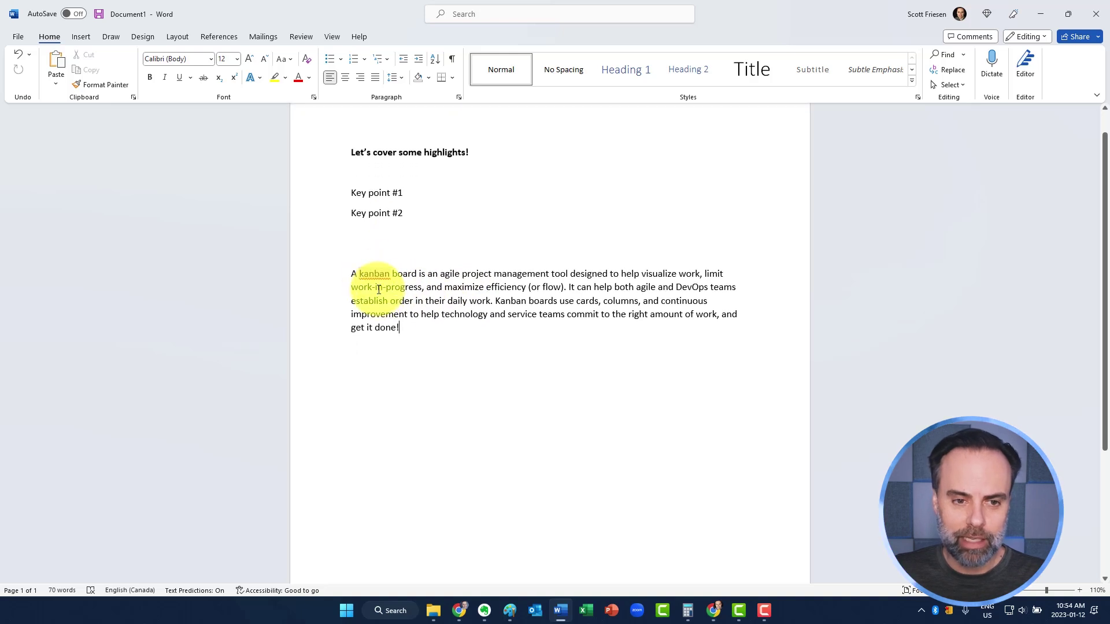
{"action": "left_click", "coordinate": [415, 326]}
{"action": "key", "text": "Return"}
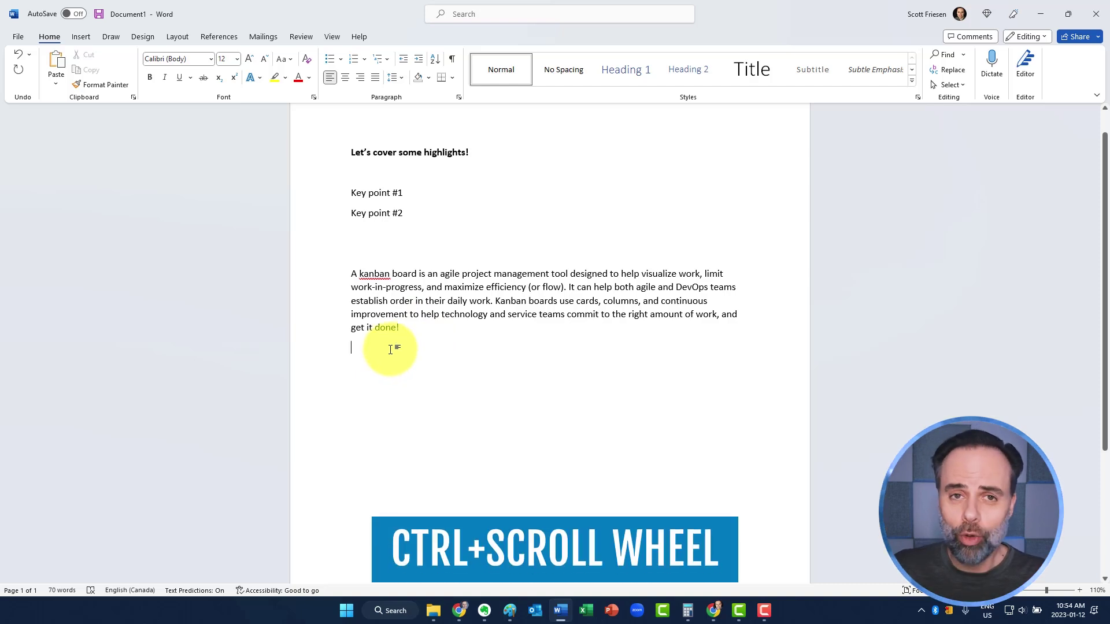
{"action": "scroll", "coordinate": [391, 349], "scroll_direction": "up", "scroll_amount": 3}
{"action": "scroll", "coordinate": [390, 350], "scroll_direction": "up", "scroll_amount": 3}
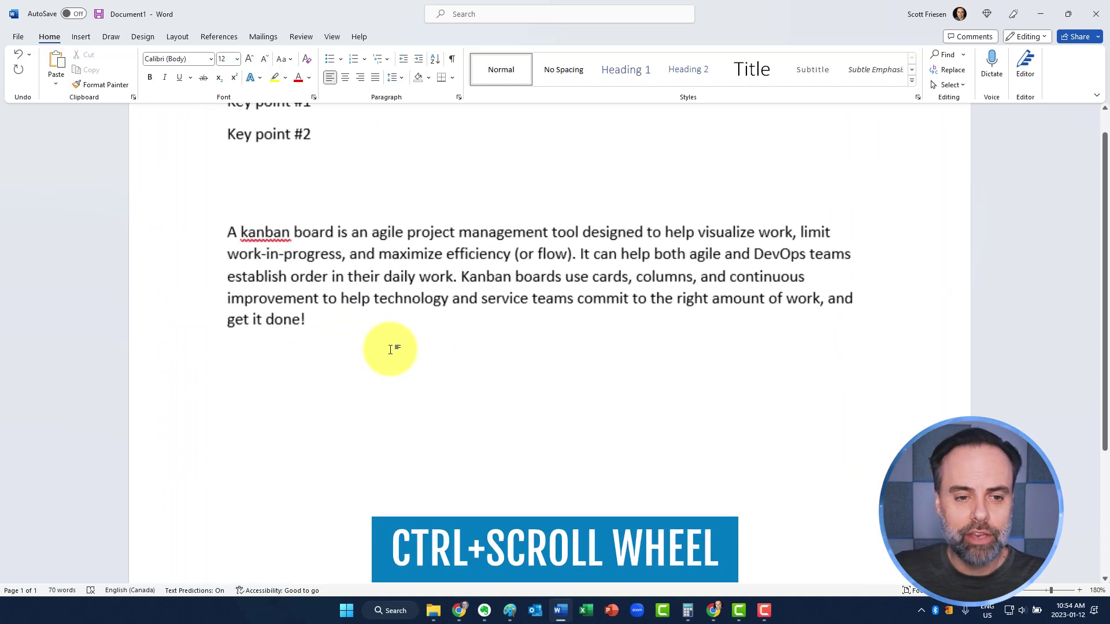
{"action": "scroll", "coordinate": [390, 350], "scroll_direction": "up", "scroll_amount": 3}
{"action": "scroll", "coordinate": [390, 349], "scroll_direction": "up", "scroll_amount": 4}
{"action": "scroll", "coordinate": [390, 350], "scroll_direction": "down", "scroll_amount": 3}
{"action": "scroll", "coordinate": [390, 350], "scroll_direction": "down", "scroll_amount": 2}
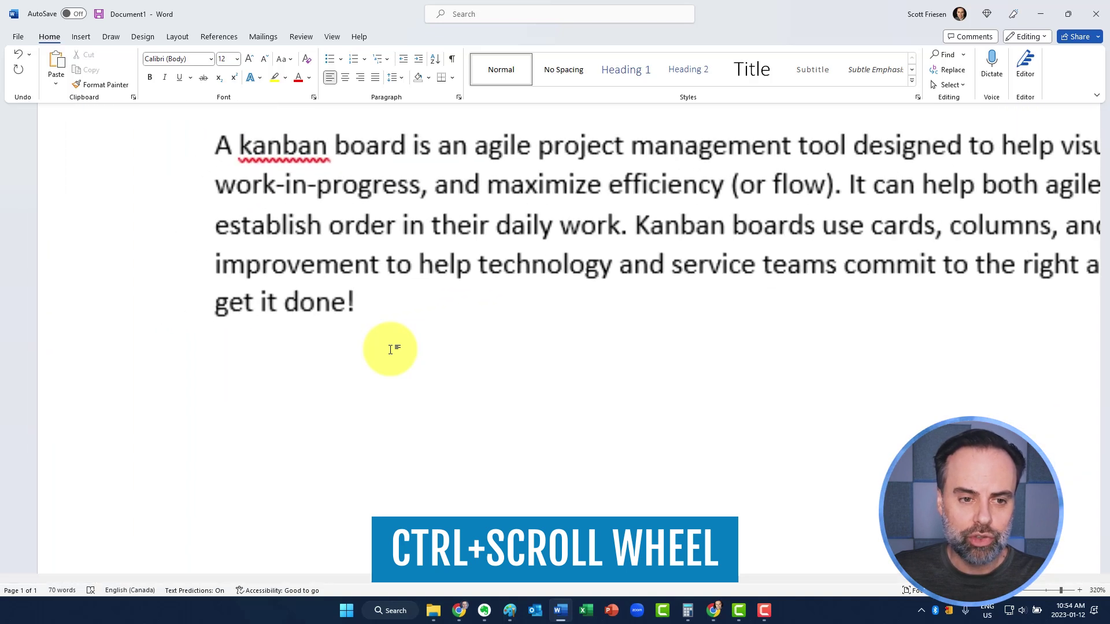
{"action": "scroll", "coordinate": [391, 350], "scroll_direction": "down", "scroll_amount": 2}
{"action": "scroll", "coordinate": [394, 350], "scroll_direction": "down", "scroll_amount": 5}
{"action": "scroll", "coordinate": [399, 349], "scroll_direction": "up", "scroll_amount": 1}
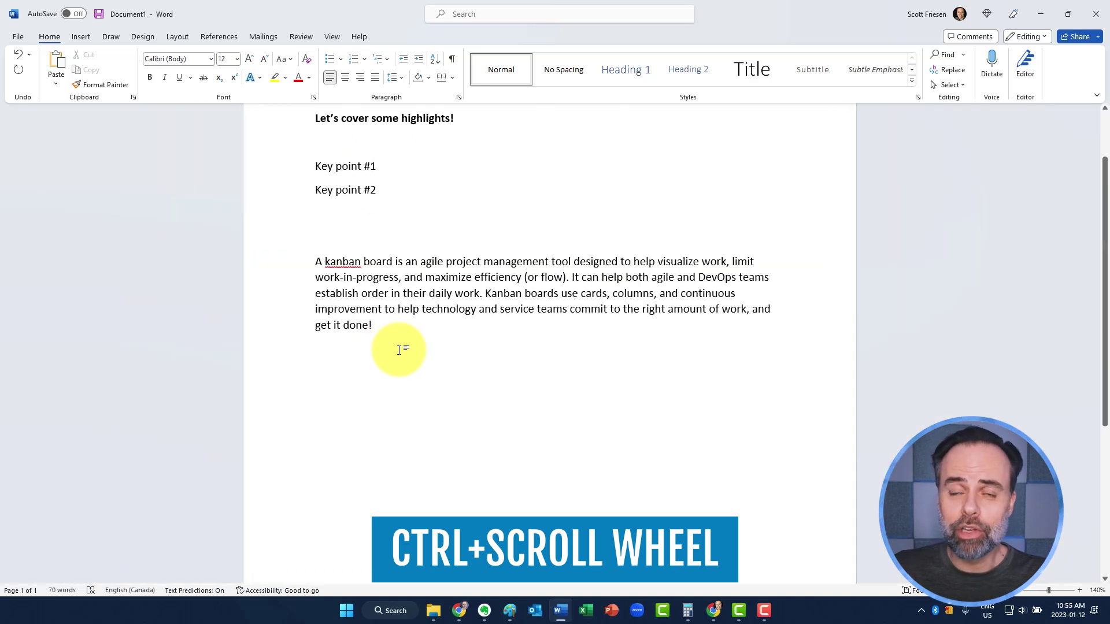
{"action": "scroll", "coordinate": [399, 349], "scroll_direction": "up", "scroll_amount": 1}
{"action": "scroll", "coordinate": [399, 349], "scroll_direction": "up", "scroll_amount": 2}
{"action": "scroll", "coordinate": [399, 349], "scroll_direction": "up", "scroll_amount": 2}
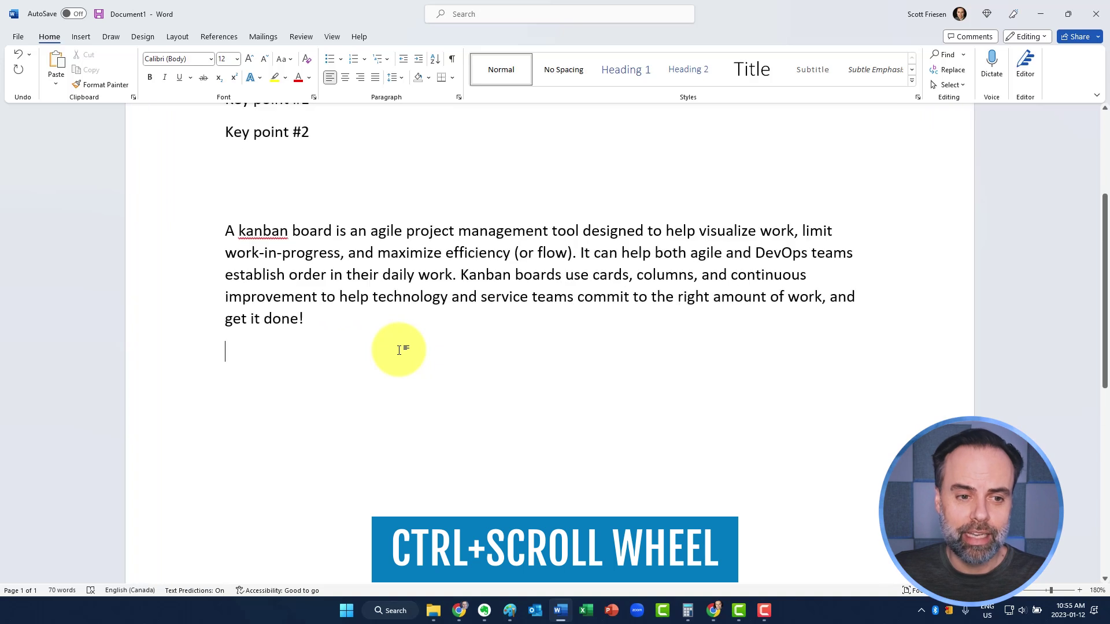
{"action": "scroll", "coordinate": [346, 351], "scroll_direction": "up", "scroll_amount": 1}
{"action": "scroll", "coordinate": [260, 354], "scroll_direction": "up", "scroll_amount": 2}
{"action": "scroll", "coordinate": [216, 354], "scroll_direction": "up", "scroll_amount": 2}
{"action": "scroll", "coordinate": [215, 352], "scroll_direction": "up", "scroll_amount": 3}
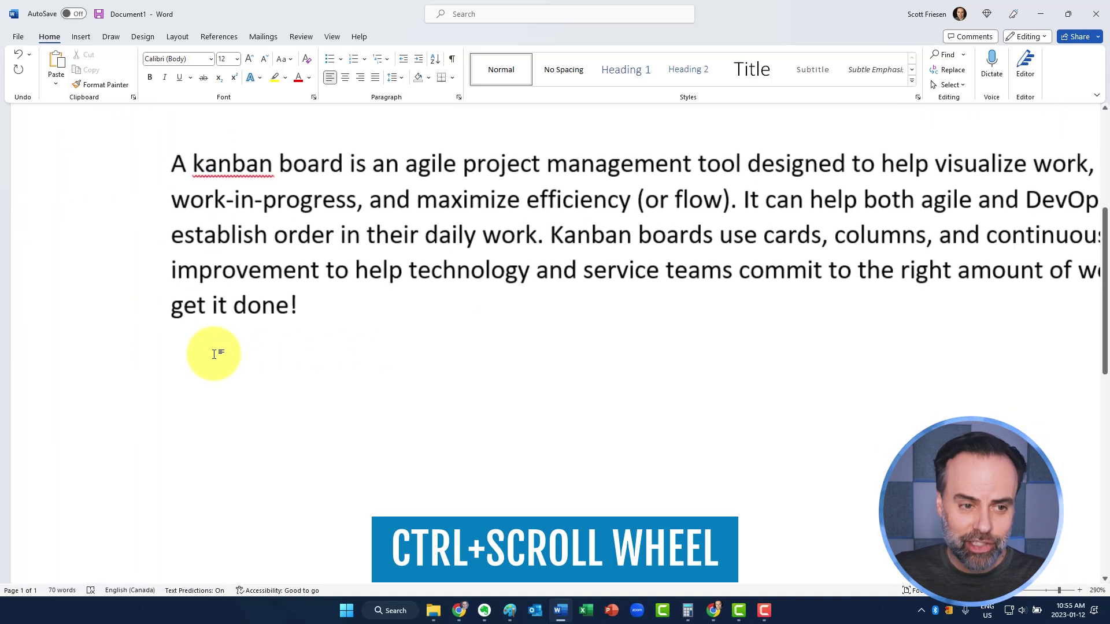
{"action": "scroll", "coordinate": [260, 351], "scroll_direction": "up", "scroll_amount": 4}
{"action": "scroll", "coordinate": [312, 356], "scroll_direction": "up", "scroll_amount": 6}
{"action": "scroll", "coordinate": [344, 360], "scroll_direction": "down", "scroll_amount": 6, "text": "ctrl"}
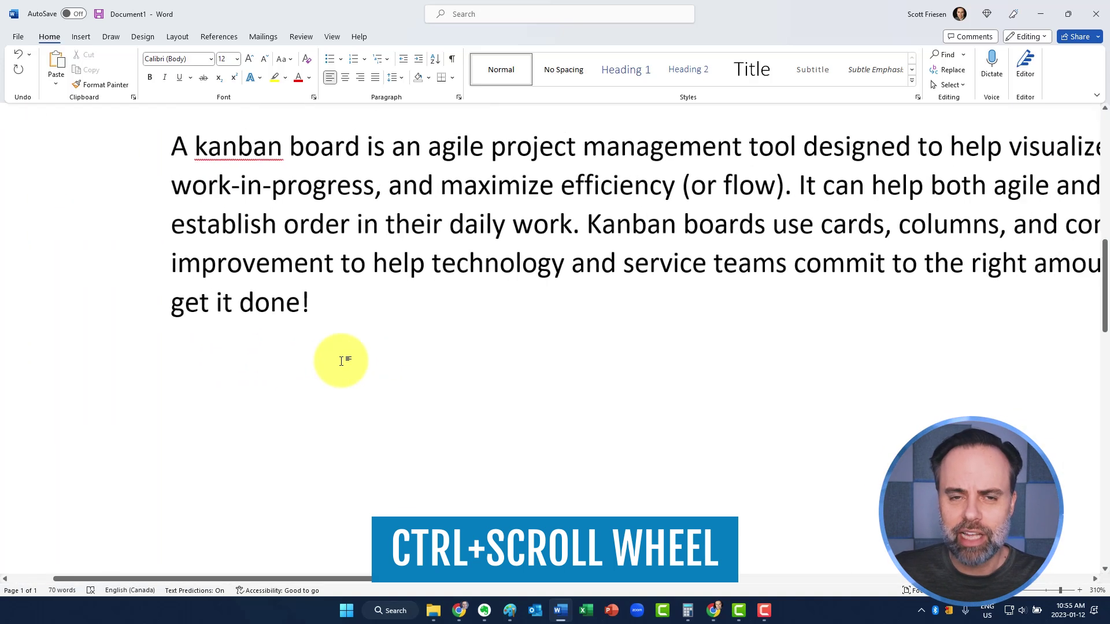
{"action": "scroll", "coordinate": [343, 360], "scroll_direction": "down", "scroll_amount": 1, "text": "ctrl"}
{"action": "scroll", "coordinate": [344, 360], "scroll_direction": "down", "scroll_amount": 4, "text": "ctrl"}
{"action": "scroll", "coordinate": [344, 360], "scroll_direction": "down", "scroll_amount": 4, "text": "ctrl"}
{"action": "scroll", "coordinate": [340, 361], "scroll_direction": "down", "scroll_amount": 3, "text": "ctrl"}
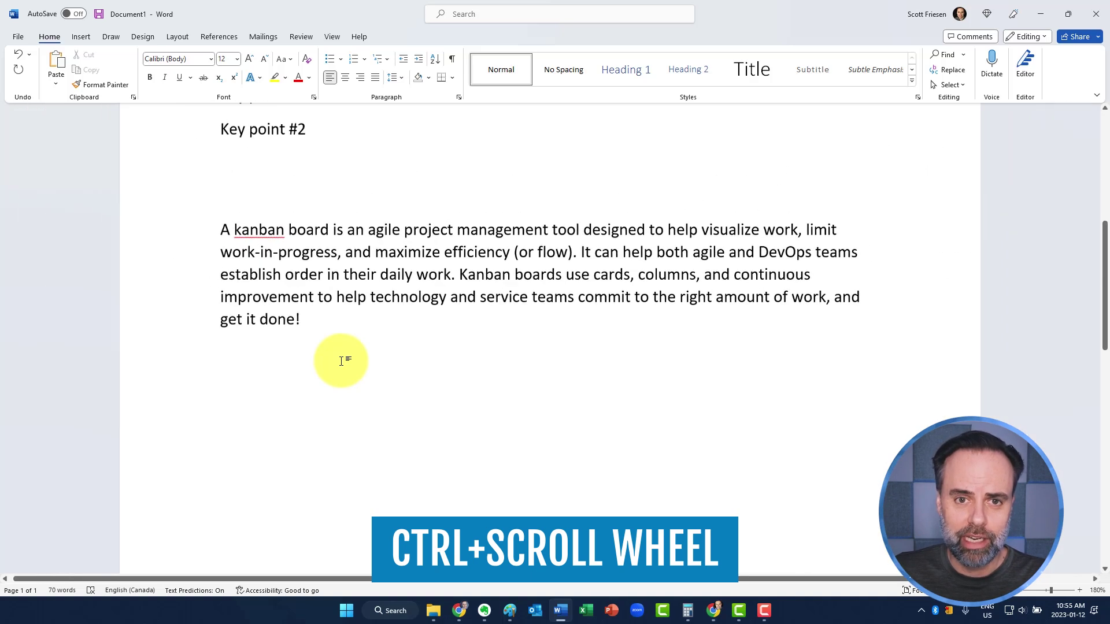
Return to the kanban article in Chrome from the taskbar
{"action": "left_click", "coordinate": [714, 618]}
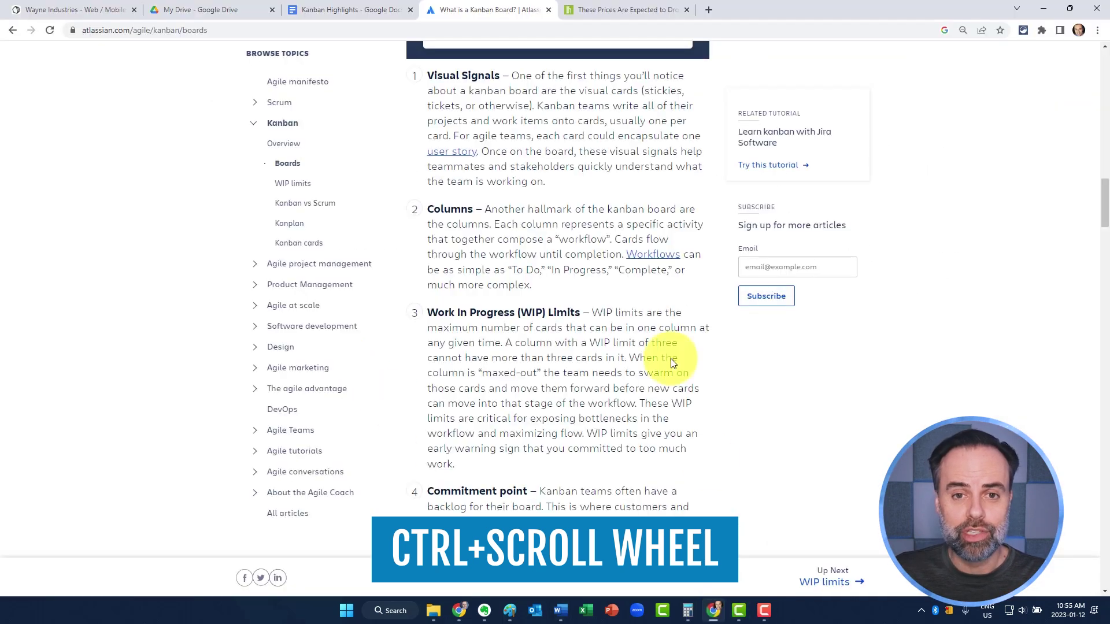
{"action": "scroll", "coordinate": [84, 108], "scroll_direction": "up", "scroll_amount": 3, "text": "ctrl"}
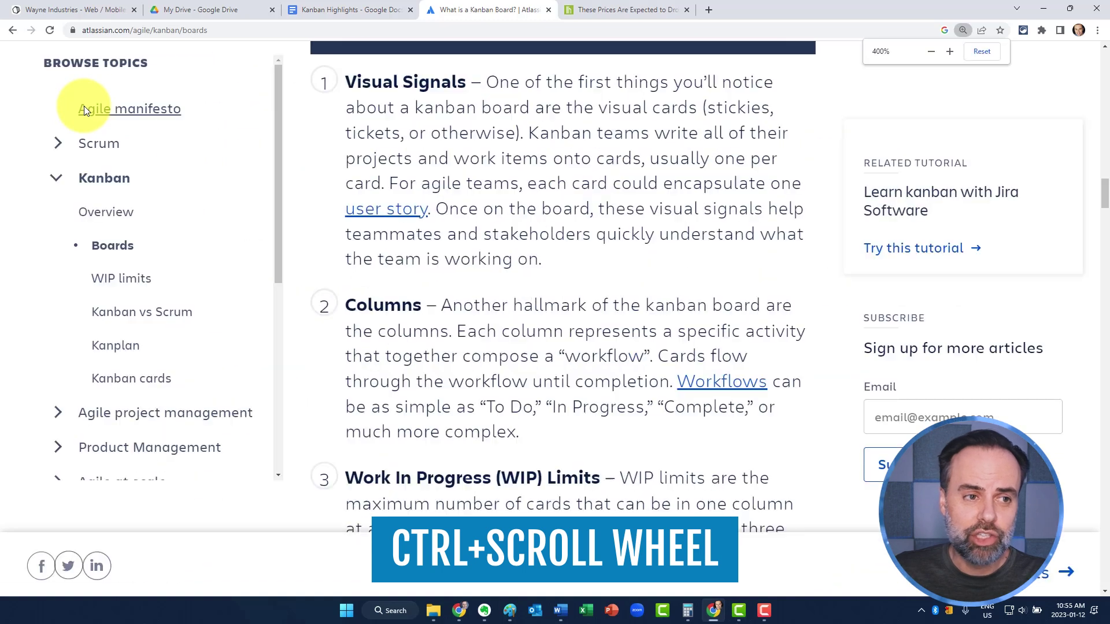
{"action": "scroll", "coordinate": [84, 106], "scroll_direction": "up", "scroll_amount": 1, "text": "ctrl"}
{"action": "scroll", "coordinate": [92, 105], "scroll_direction": "up", "scroll_amount": 4, "text": "ctrl"}
{"action": "scroll", "coordinate": [91, 101], "scroll_direction": "down", "scroll_amount": 1, "text": "ctrl"}
{"action": "scroll", "coordinate": [95, 112], "scroll_direction": "down", "scroll_amount": 2, "text": "ctrl"}
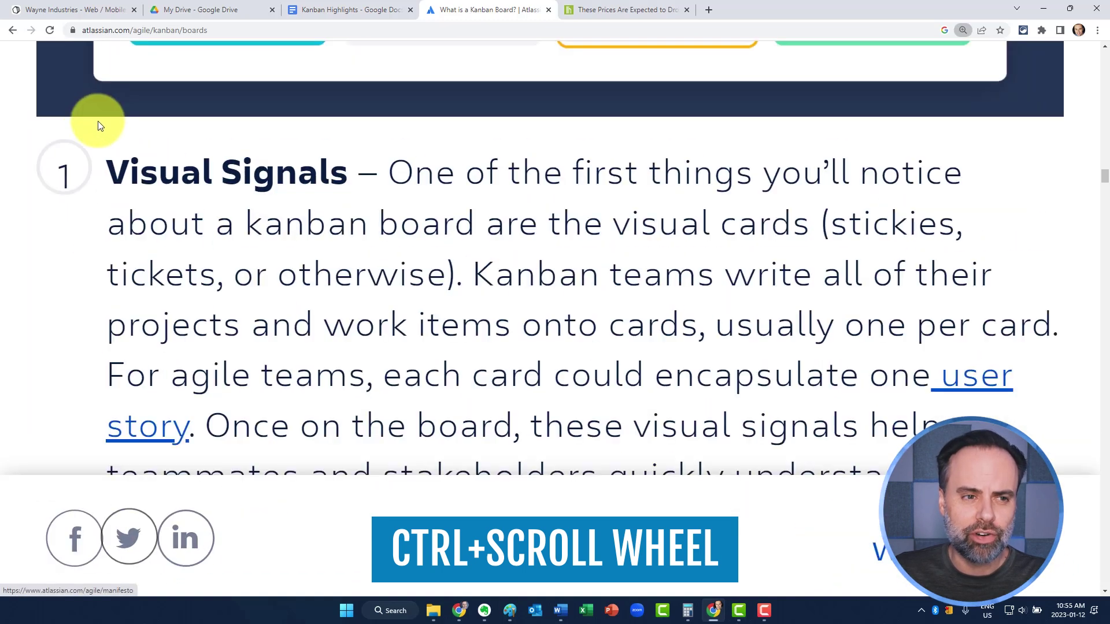
{"action": "scroll", "coordinate": [94, 125], "scroll_direction": "down", "scroll_amount": 3, "text": "ctrl"}
{"action": "scroll", "coordinate": [179, 187], "scroll_direction": "up", "scroll_amount": 1, "text": "ctrl"}
{"action": "scroll", "coordinate": [178, 187], "scroll_direction": "down", "scroll_amount": 3, "text": "ctrl"}
{"action": "scroll", "coordinate": [216, 199], "scroll_direction": "down", "scroll_amount": 4, "text": "ctrl"}
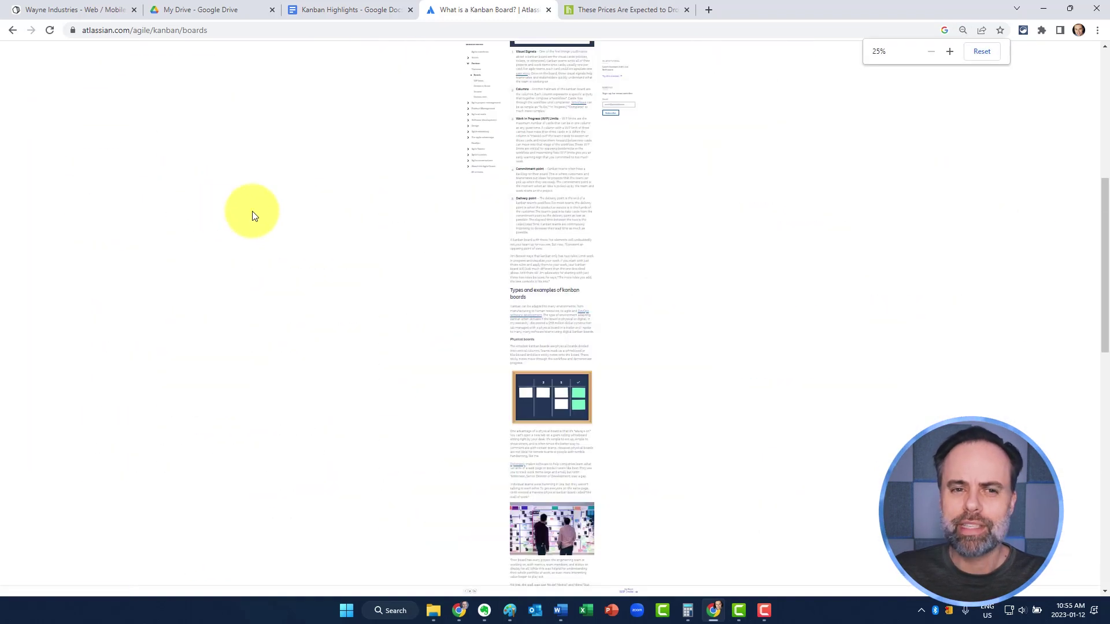
{"action": "scroll", "coordinate": [491, 248], "scroll_direction": "up", "scroll_amount": 6, "text": "ctrl"}
{"action": "scroll", "coordinate": [486, 242], "scroll_direction": "up", "scroll_amount": 3, "text": "ctrl"}
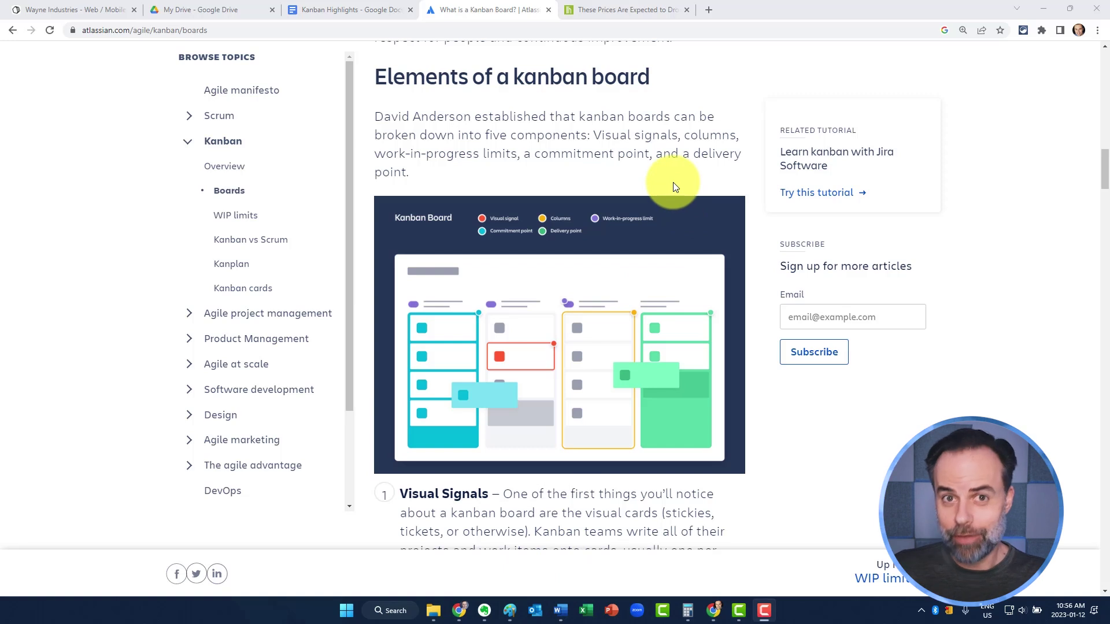
Use Alt+Tab to bring the Word document, then the Paint Zoom settings image, to the front
{"action": "key", "text": "alt+Tab"}
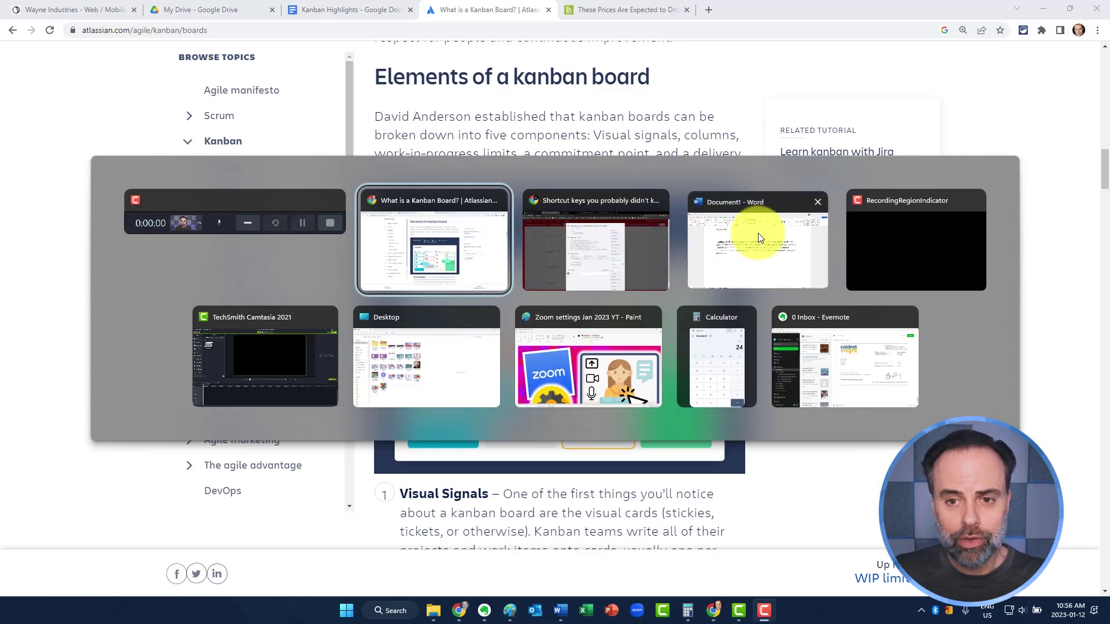
{"action": "left_click", "coordinate": [729, 257]}
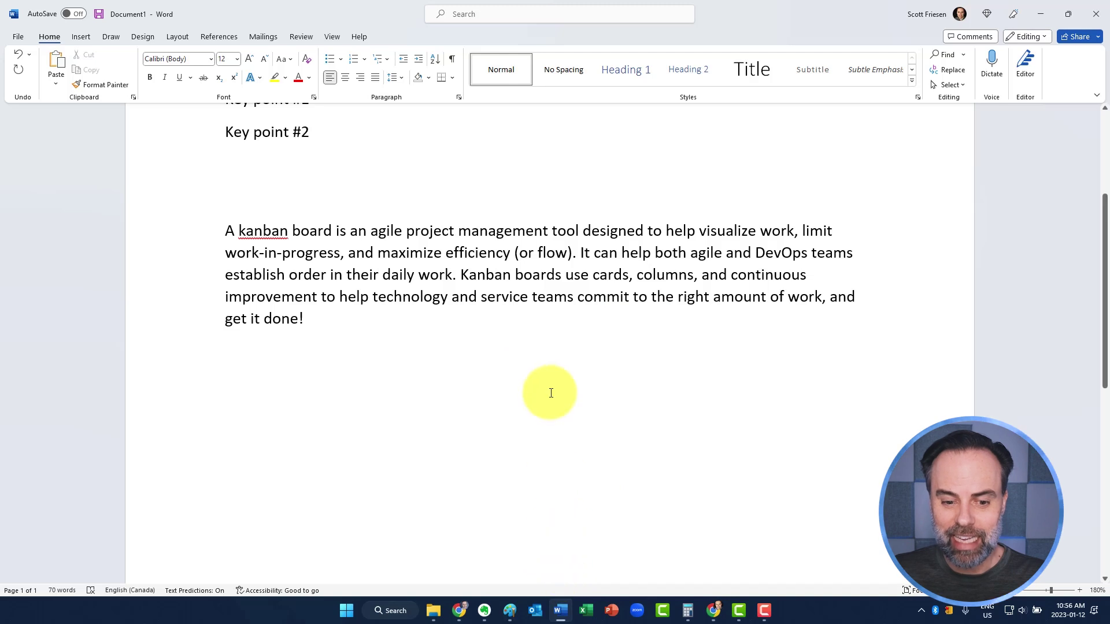
{"action": "key", "text": "alt+Tab"}
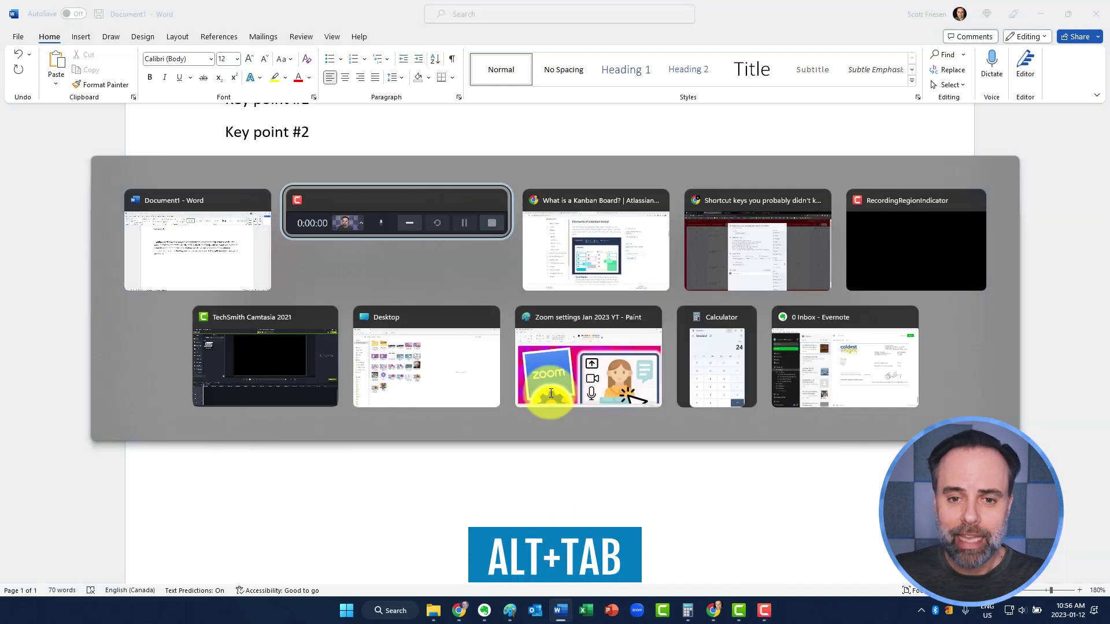
{"action": "left_click", "coordinate": [575, 369]}
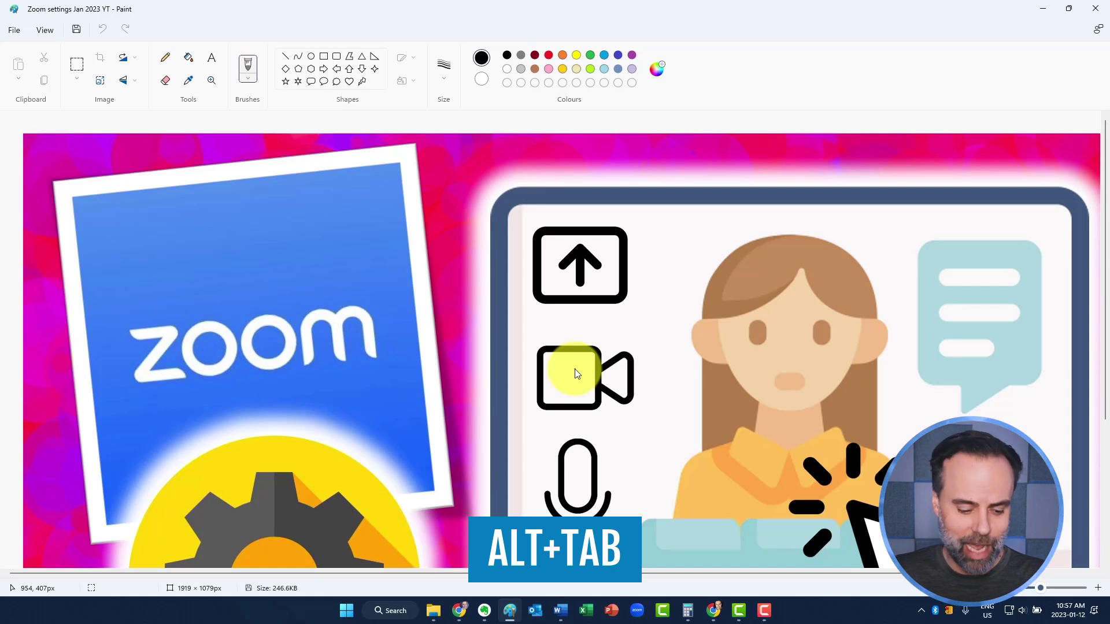
Close the Calculator and Desktop windows from the switcher and bring Word back to the front
{"action": "key", "text": "alt+Tab"}
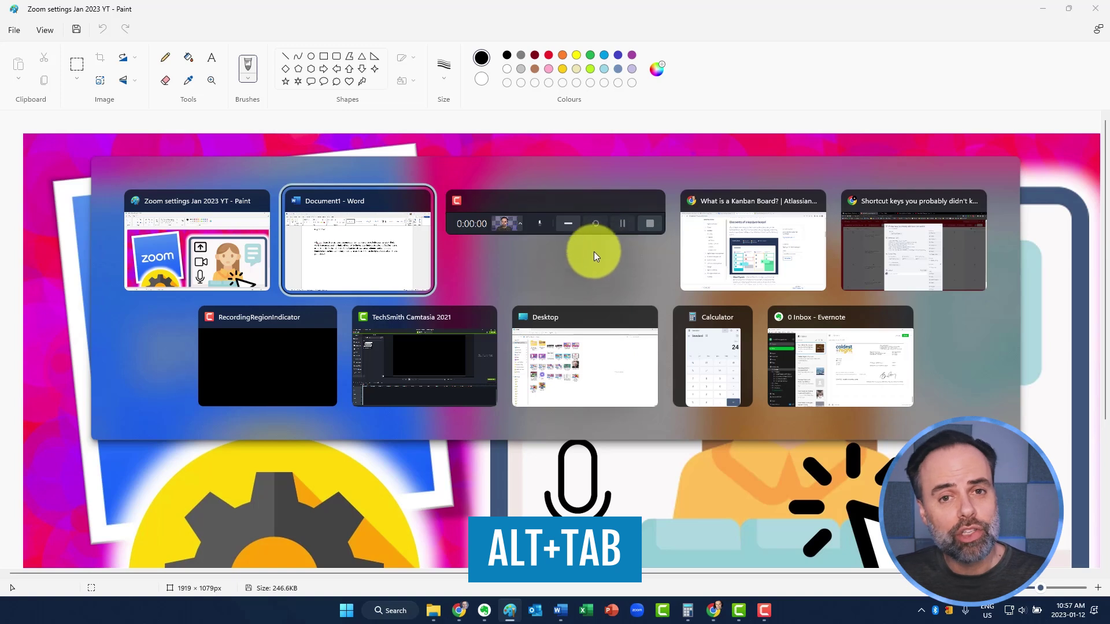
{"action": "mouse_move", "coordinate": [711, 356]}
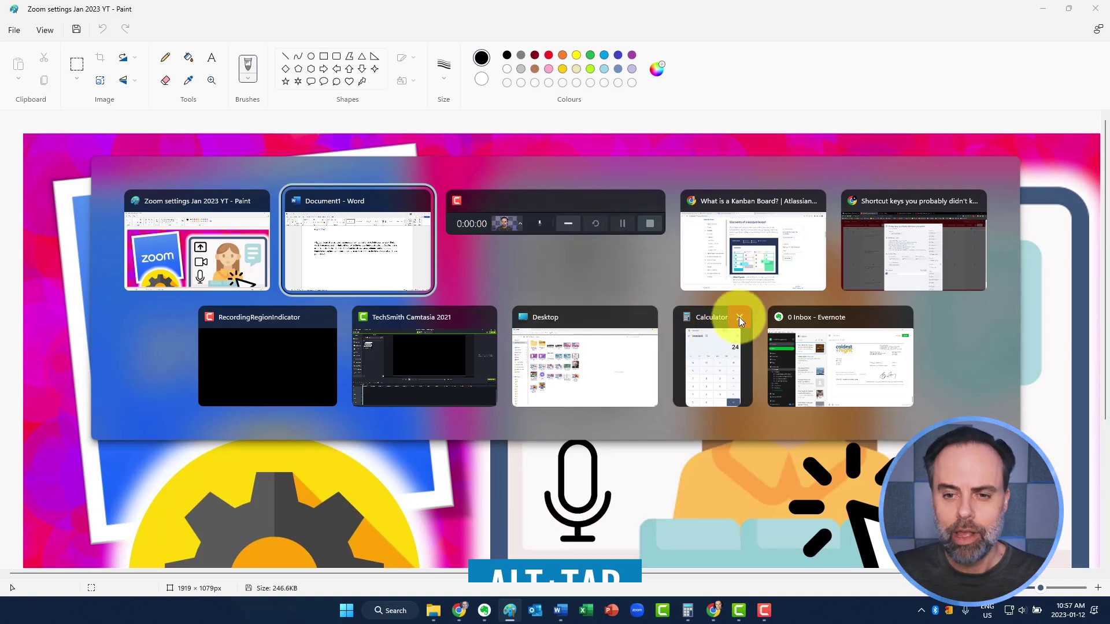
{"action": "left_click", "coordinate": [739, 316]}
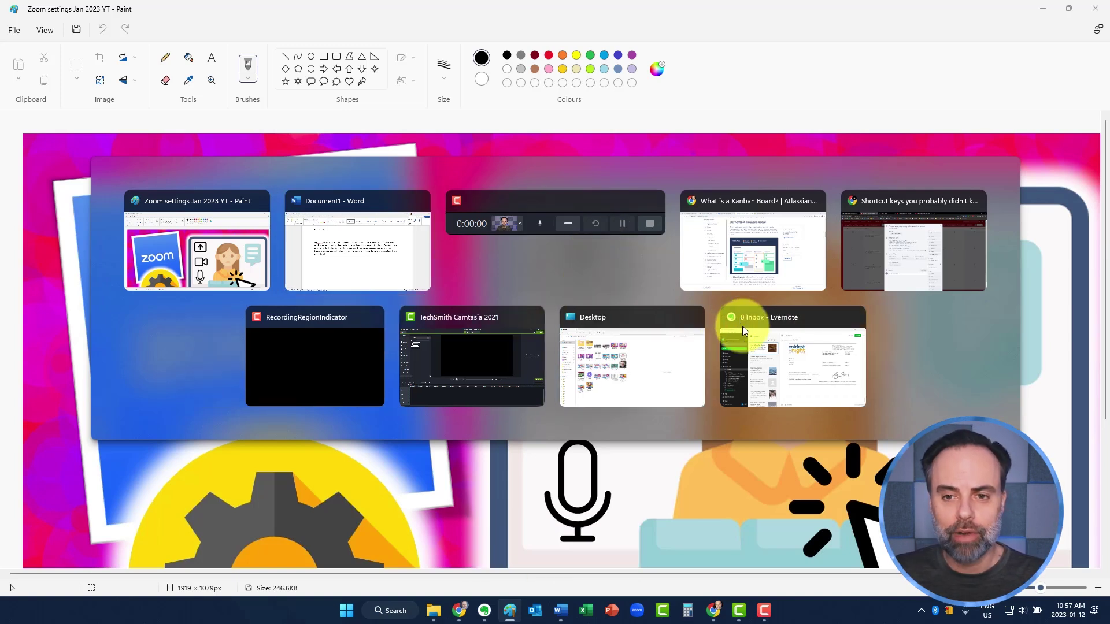
{"action": "mouse_move", "coordinate": [586, 356]}
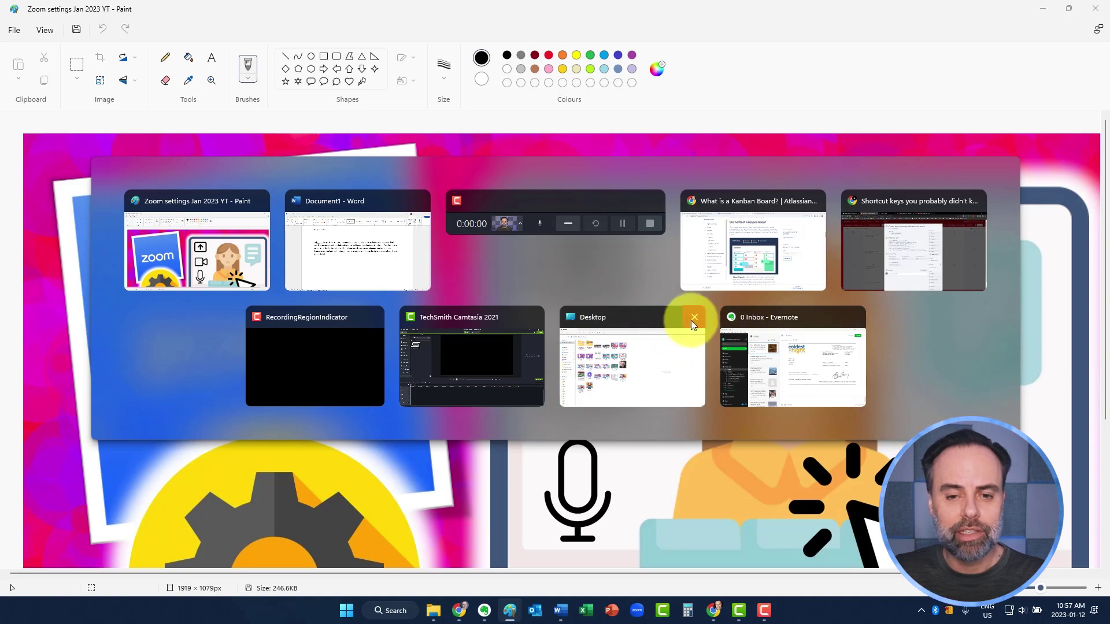
{"action": "left_click", "coordinate": [693, 318]}
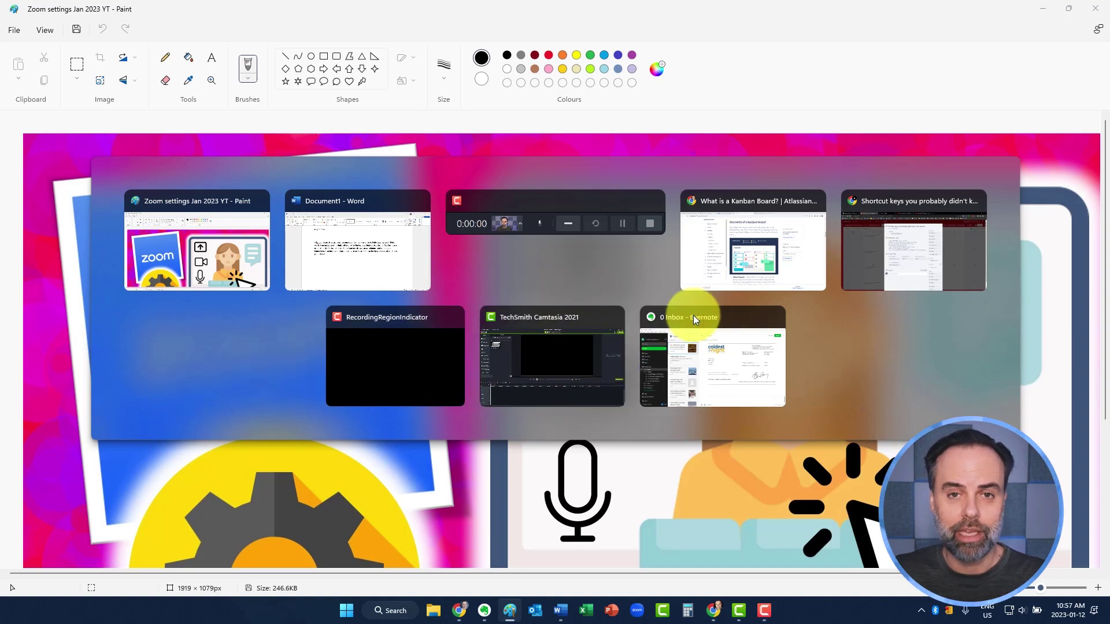
{"action": "left_click", "coordinate": [337, 238]}
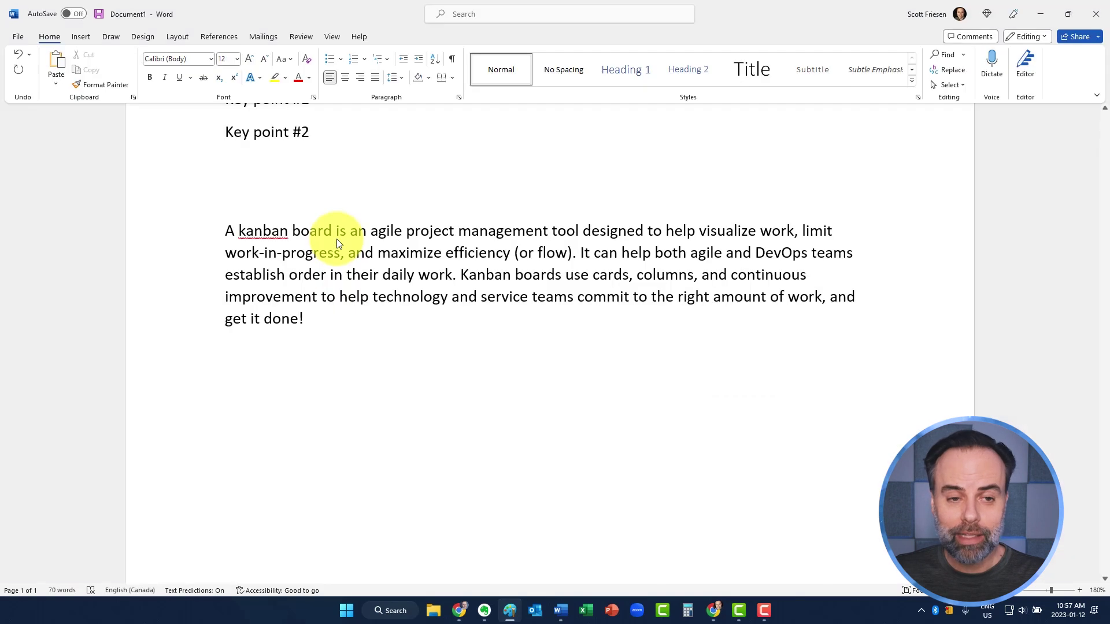
{"action": "key", "text": "alt"}
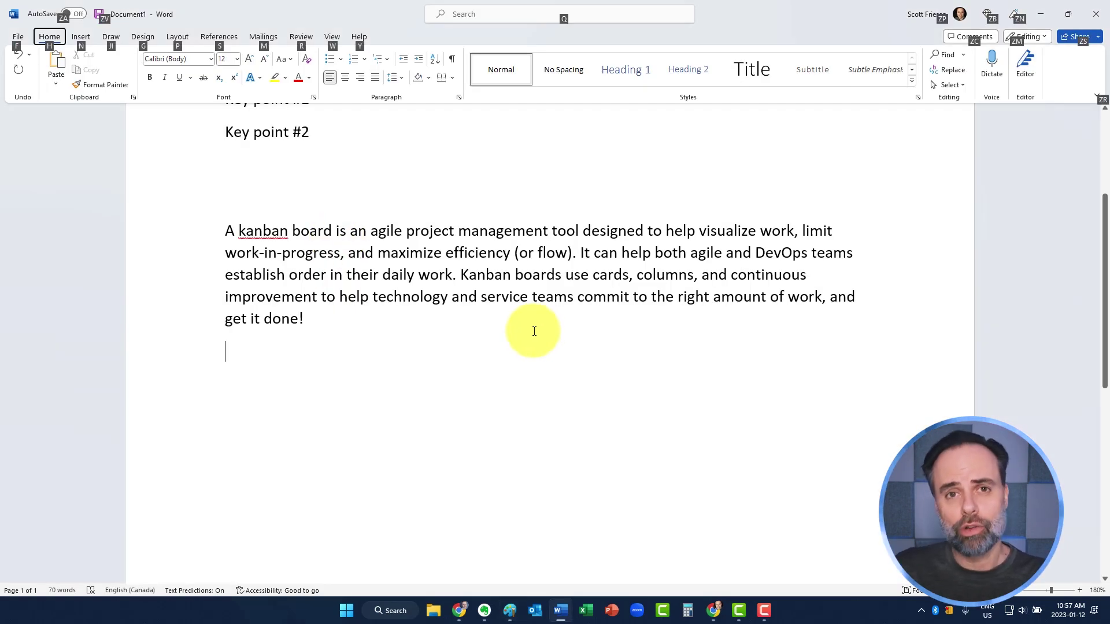
{"action": "key", "text": "alt+Tab"}
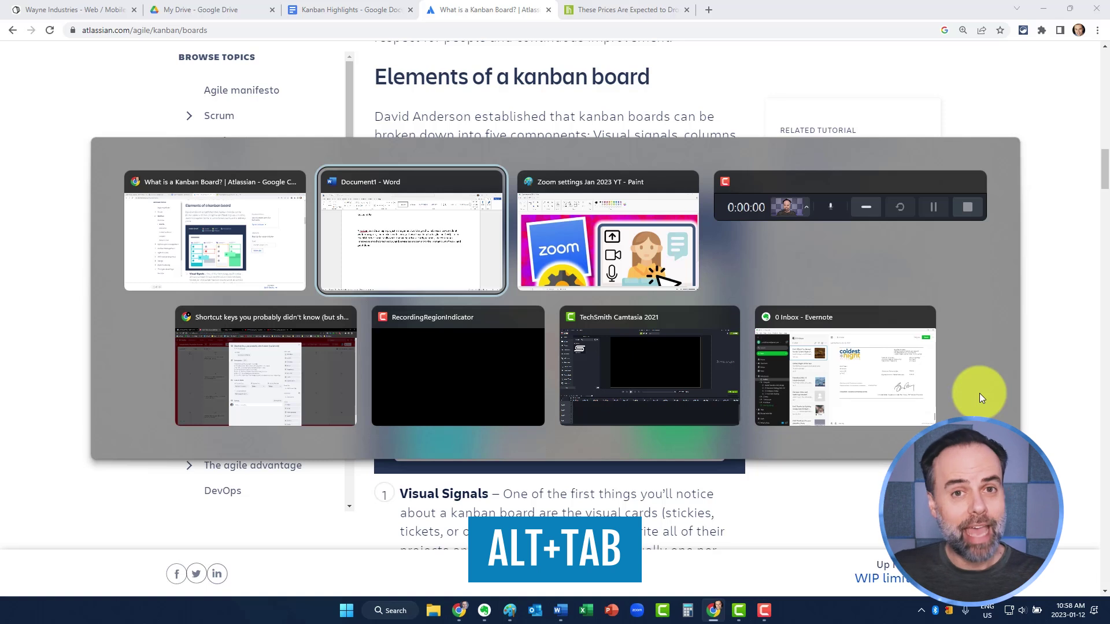
Step through the Alt+Tab switcher to Word, then bring the Paint window forward
{"action": "key", "text": "alt+Tab"}
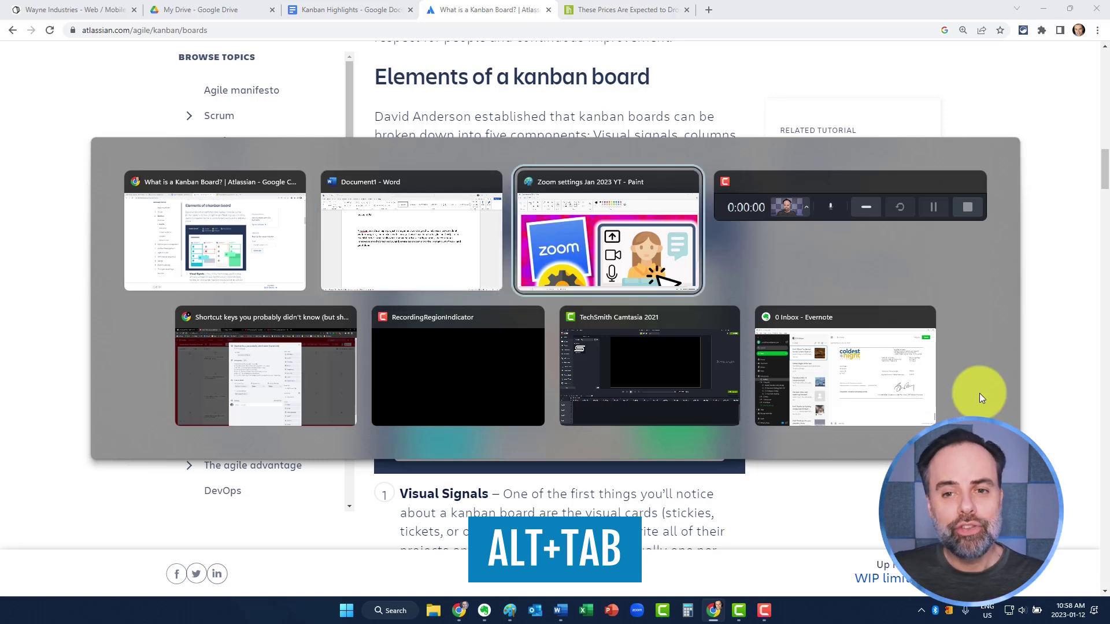
{"action": "key", "text": "alt+Tab"}
{"action": "key", "text": "alt+Tab"}
{"action": "key", "text": "alt+Tab"}
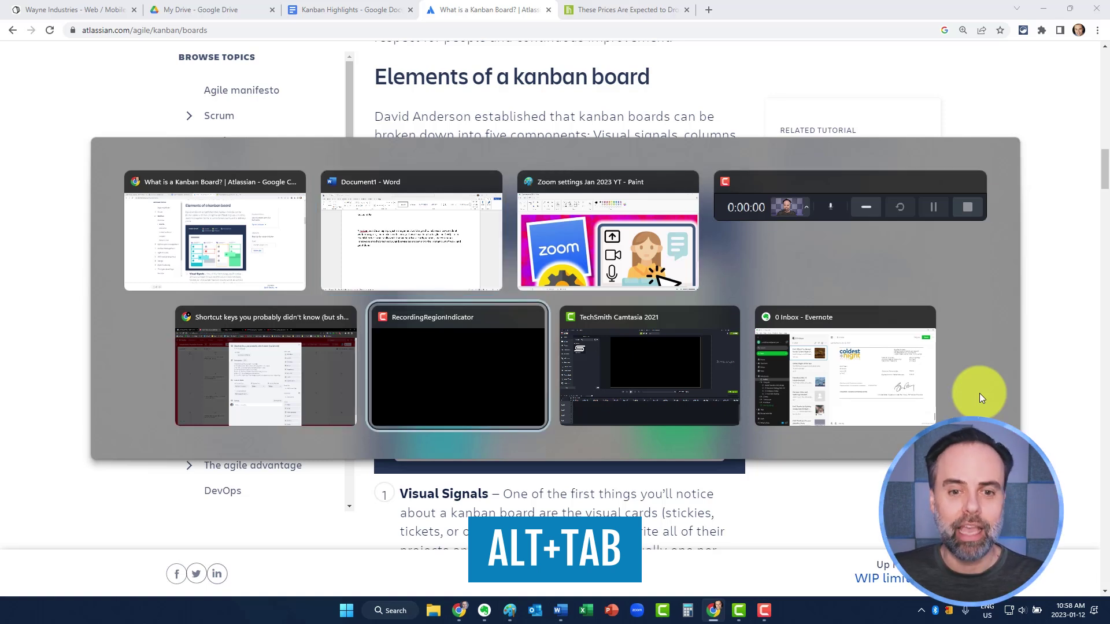
{"action": "key", "text": "alt+Tab"}
{"action": "key", "text": "alt+Tab"}
{"action": "key", "text": "alt+Tab"}
{"action": "key", "text": "alt+Tab"}
{"action": "key", "text": "alt"}
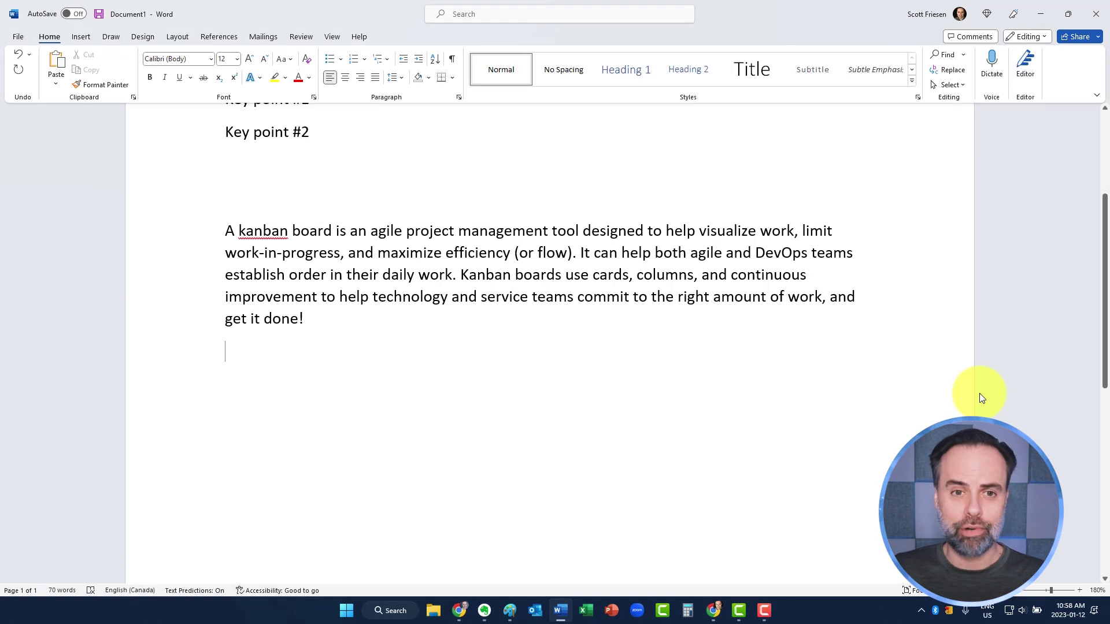
{"action": "key", "text": "alt+Tab"}
{"action": "key", "text": "alt+Tab"}
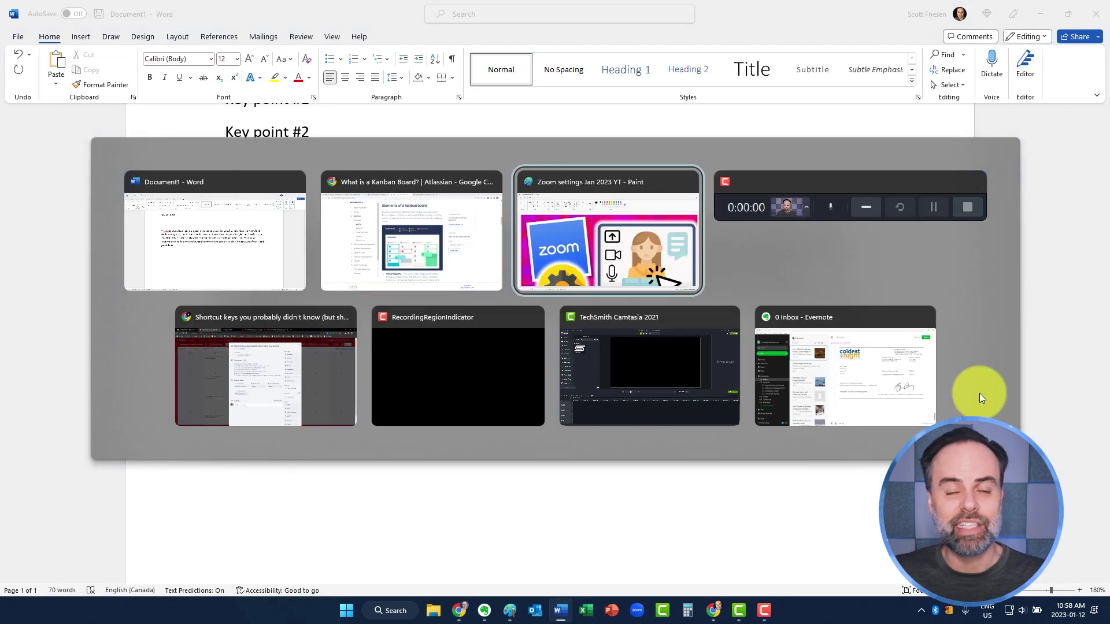
{"action": "key", "text": "alt"}
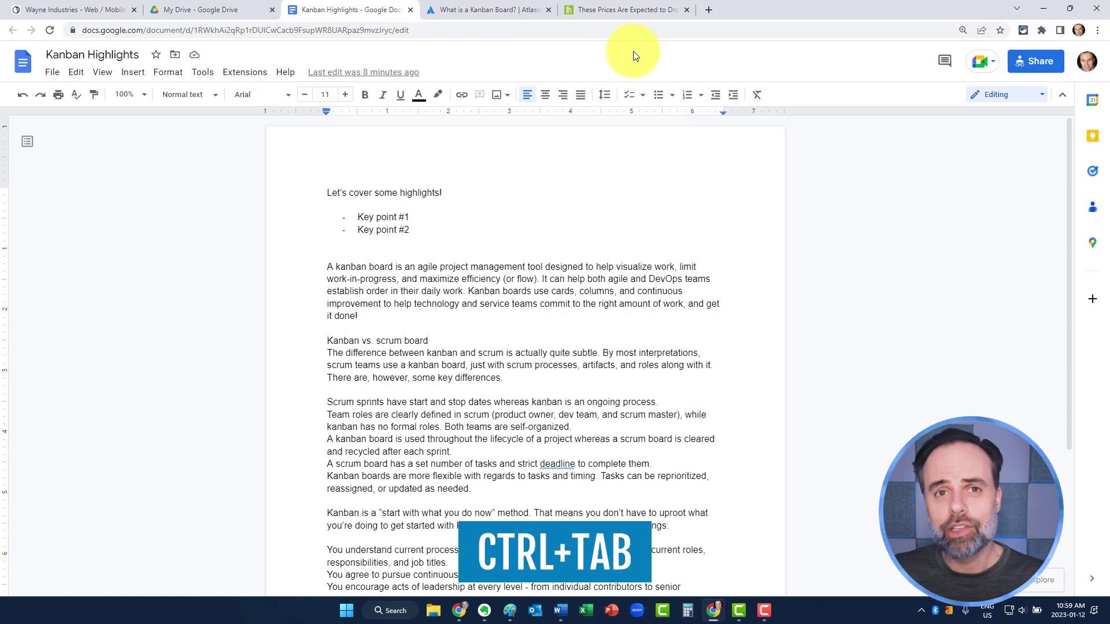
Cycle through the Lifehacker, Wayne Industries, My Drive and Atlassian tabs with Ctrl+Tab
{"action": "key", "text": "ctrl+Tab"}
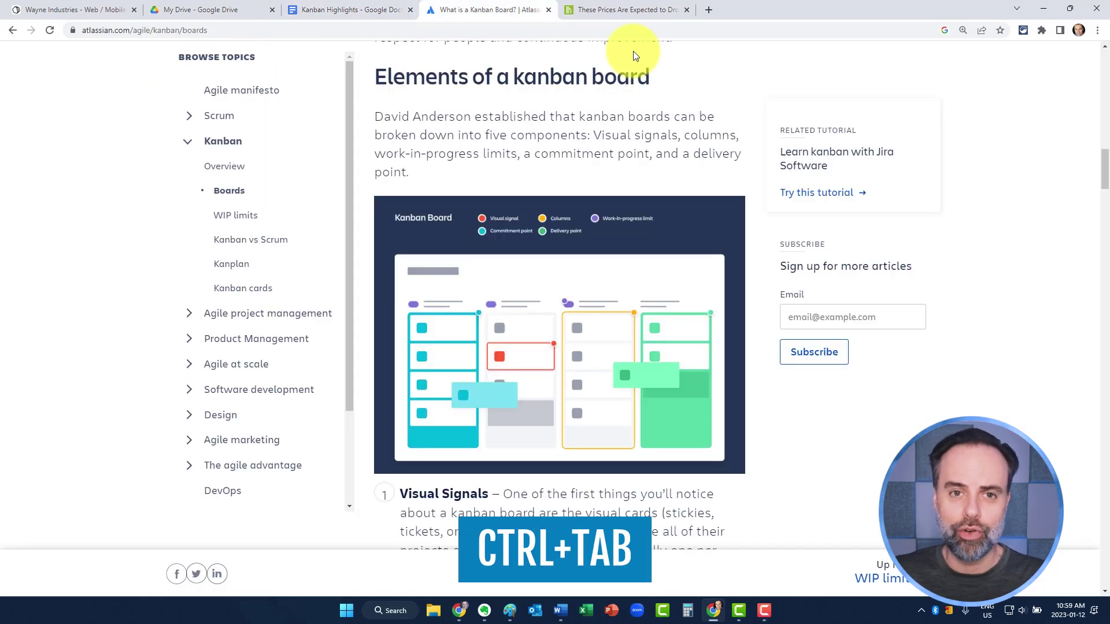
{"action": "key", "text": "ctrl+Tab"}
{"action": "key", "text": "ctrl+Tab"}
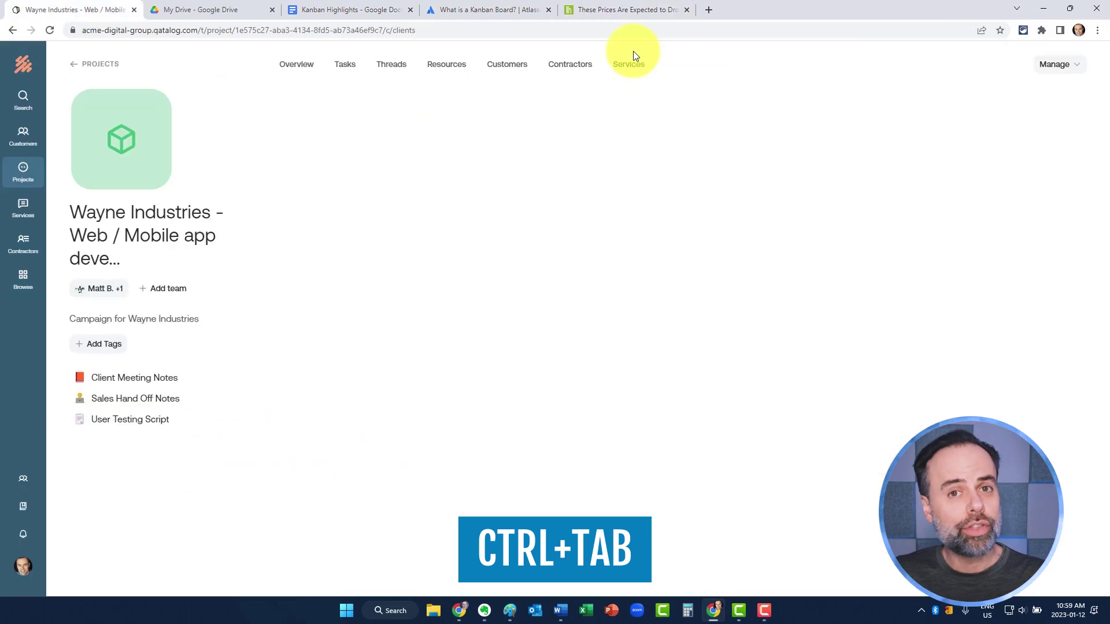
{"action": "key", "text": "ctrl+Tab"}
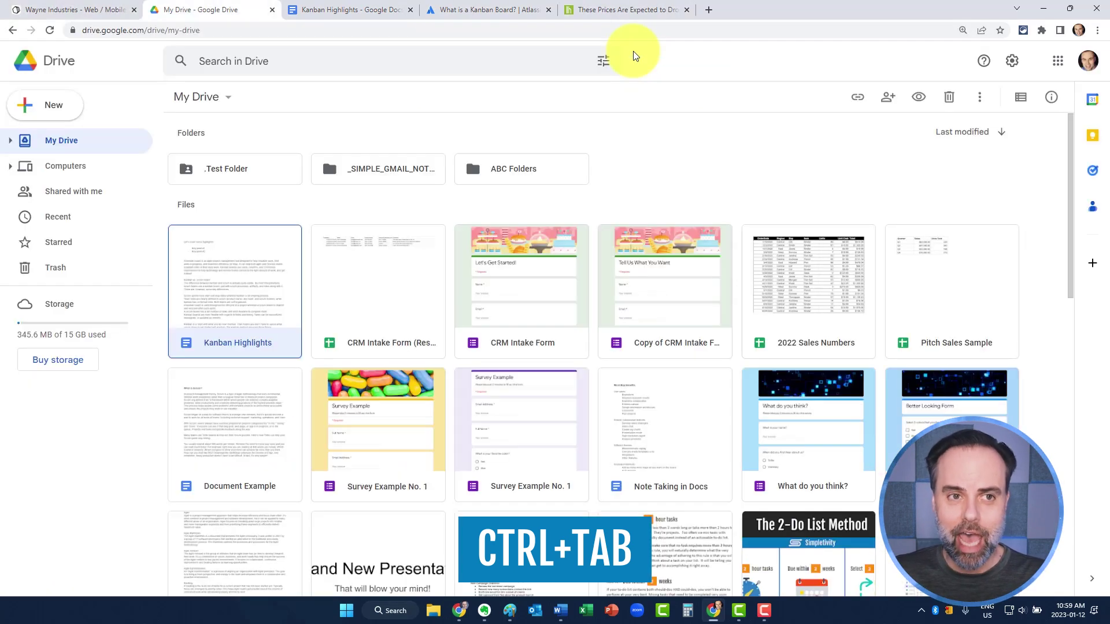
{"action": "key", "text": "ctrl+Tab"}
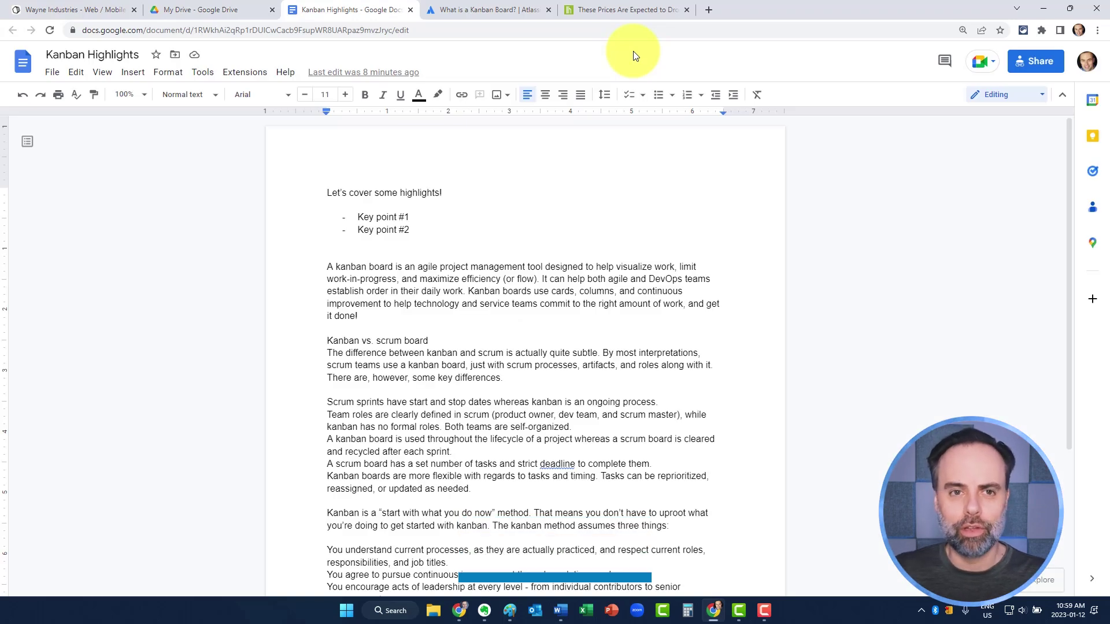
{"action": "key", "text": "ctrl+Tab"}
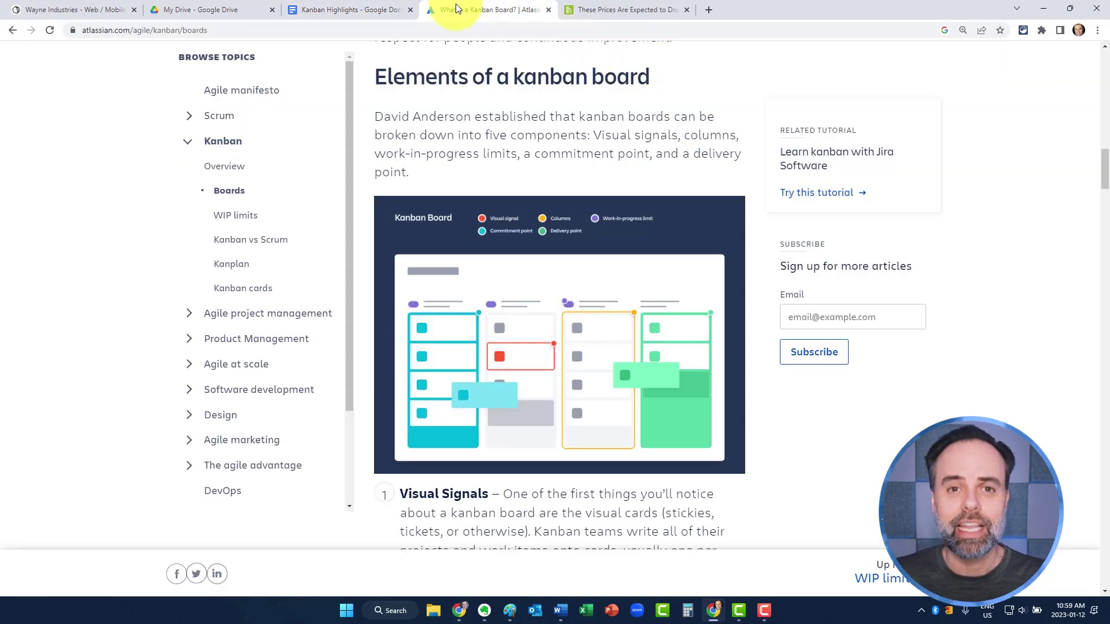
Make Chrome full screen and continue cycling to the Wayne Industries and Google Drive tabs
{"action": "left_click", "coordinate": [1097, 29]}
{"action": "left_click", "coordinate": [1092, 139]}
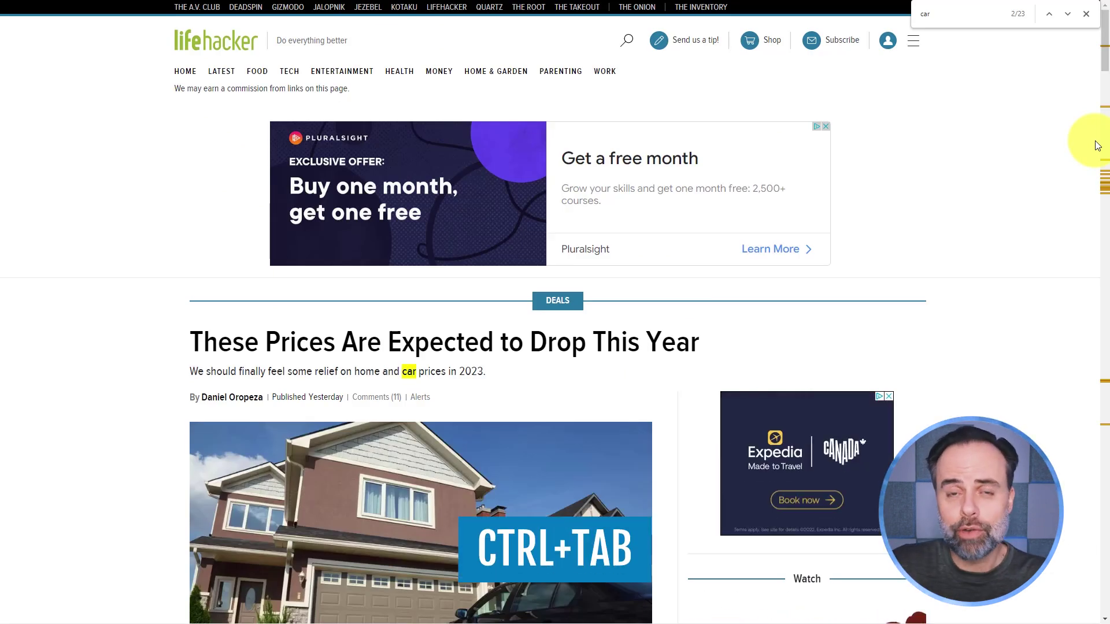
{"action": "key", "text": "ctrl+Tab"}
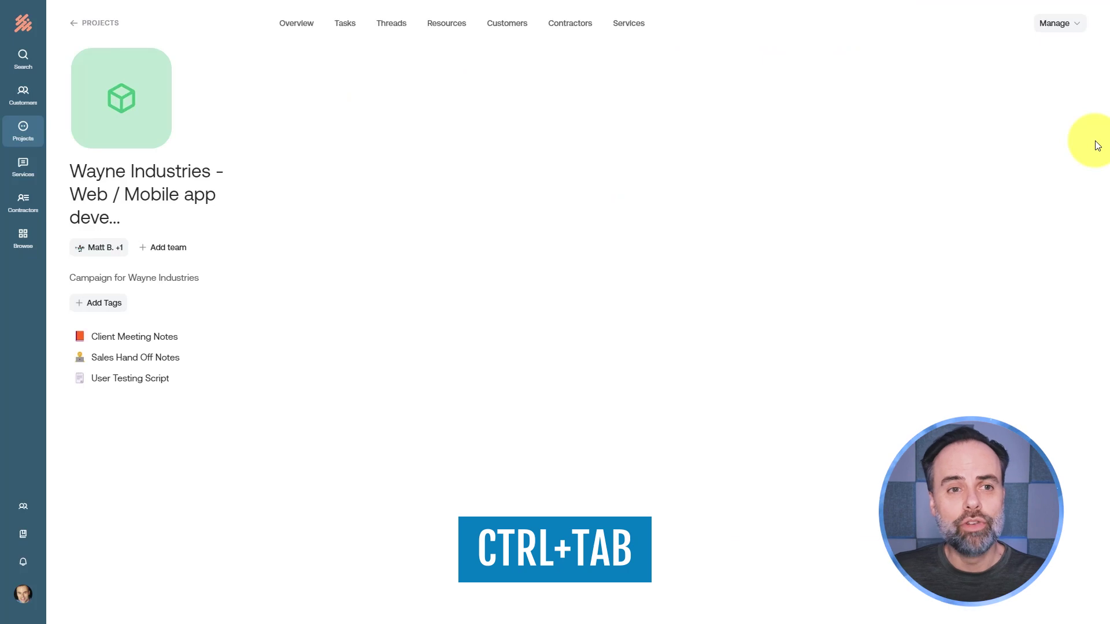
{"action": "key", "text": "ctrl+Tab"}
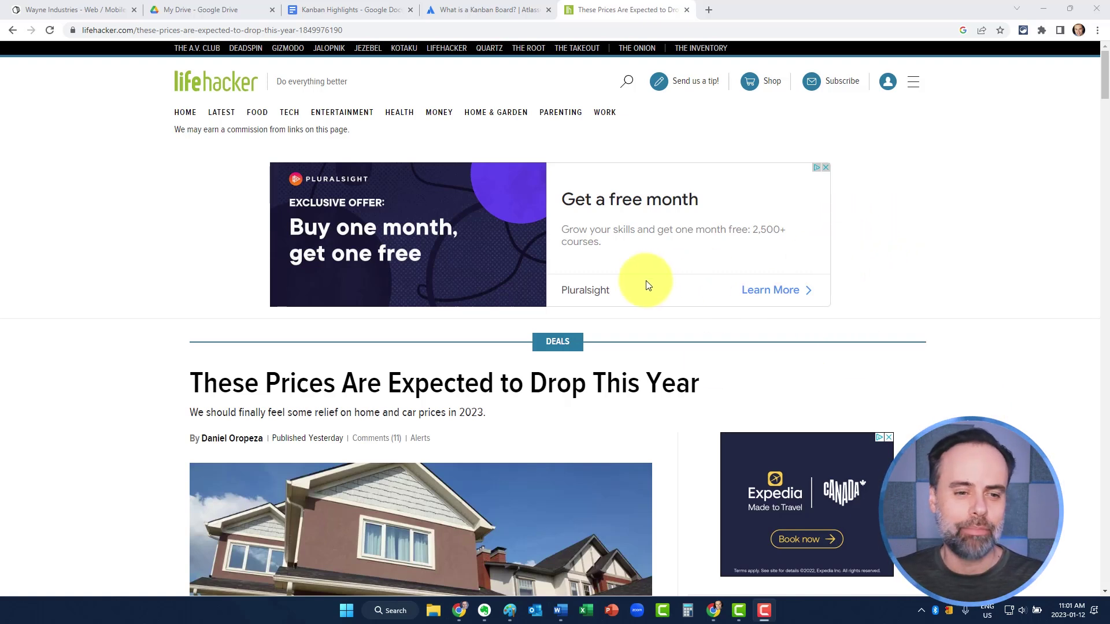
{"action": "scroll", "coordinate": [642, 286], "scroll_direction": "down", "scroll_amount": 2}
{"action": "scroll", "coordinate": [640, 284], "scroll_direction": "down", "scroll_amount": 1}
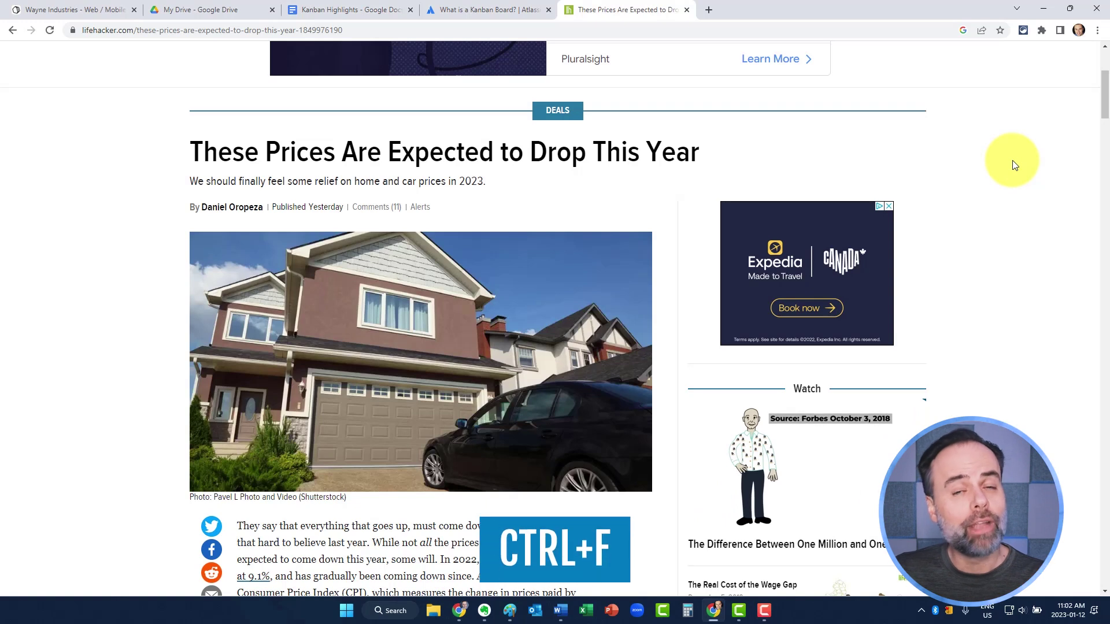
Start a find-in-page search on the Lifehacker prices article
{"action": "key", "text": "ctrl+f"}
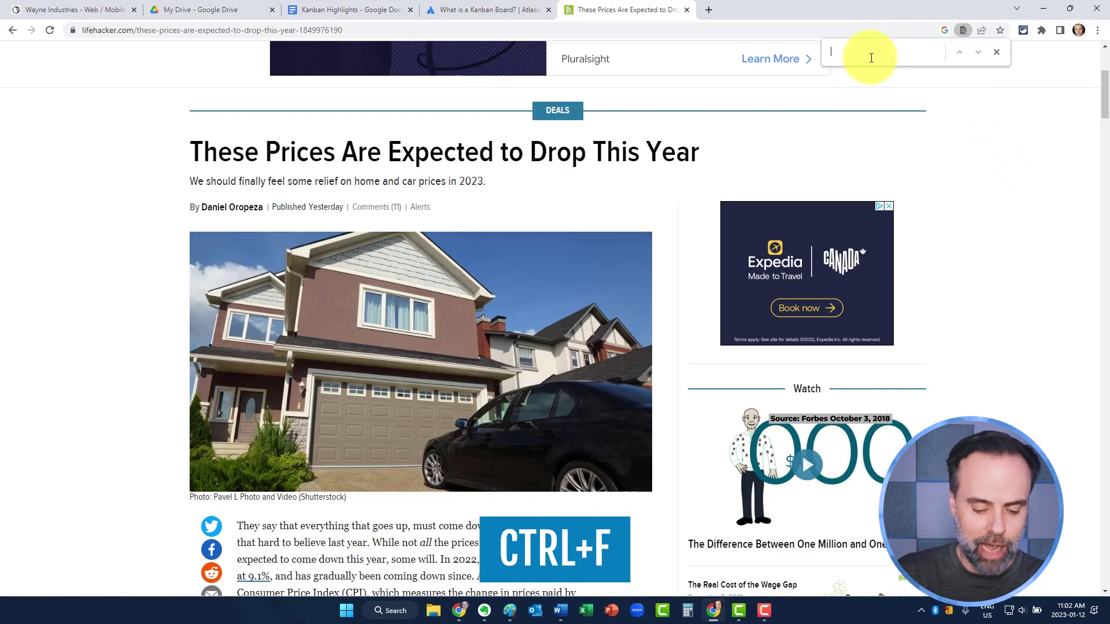
{"action": "type", "text": "car"}
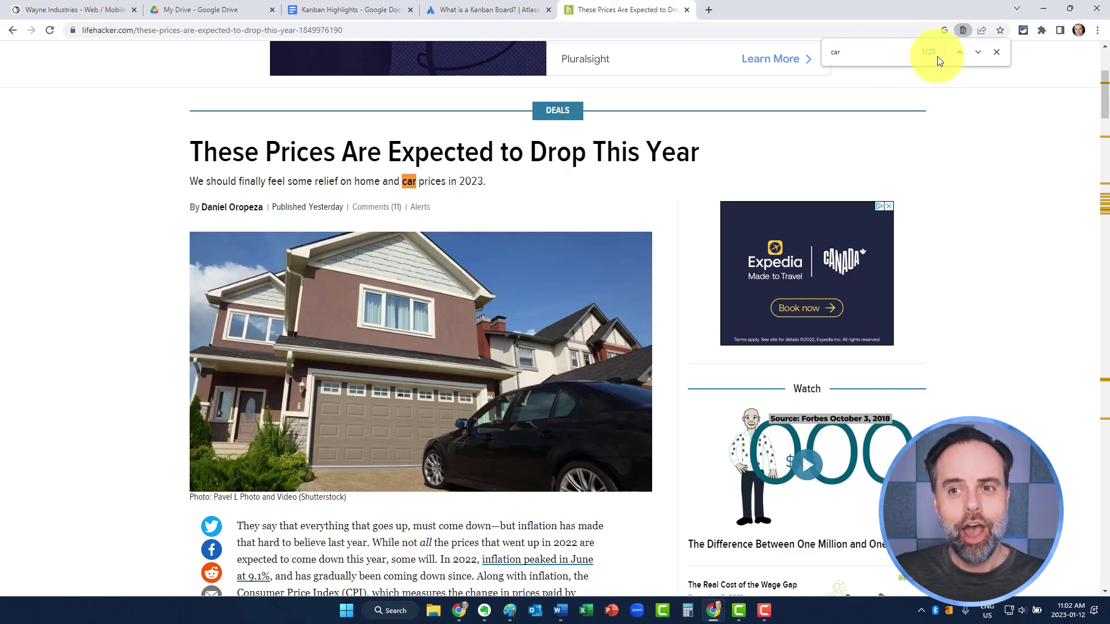
Step through the next two matches for "car" in the Lifehacker article
{"action": "left_click", "coordinate": [981, 52]}
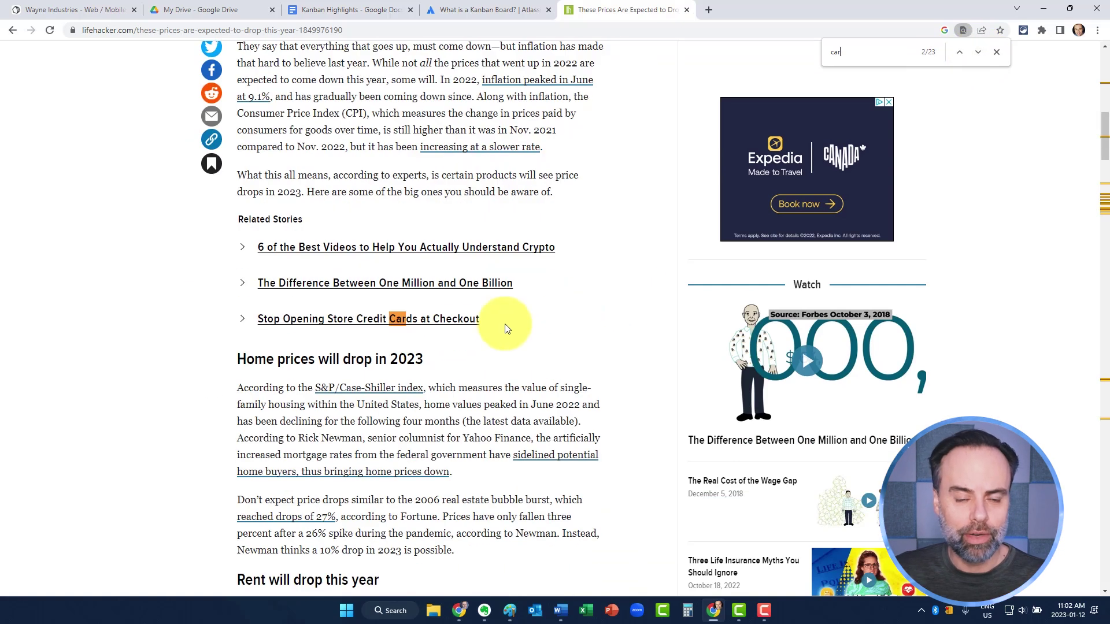
{"action": "left_click", "coordinate": [978, 53]}
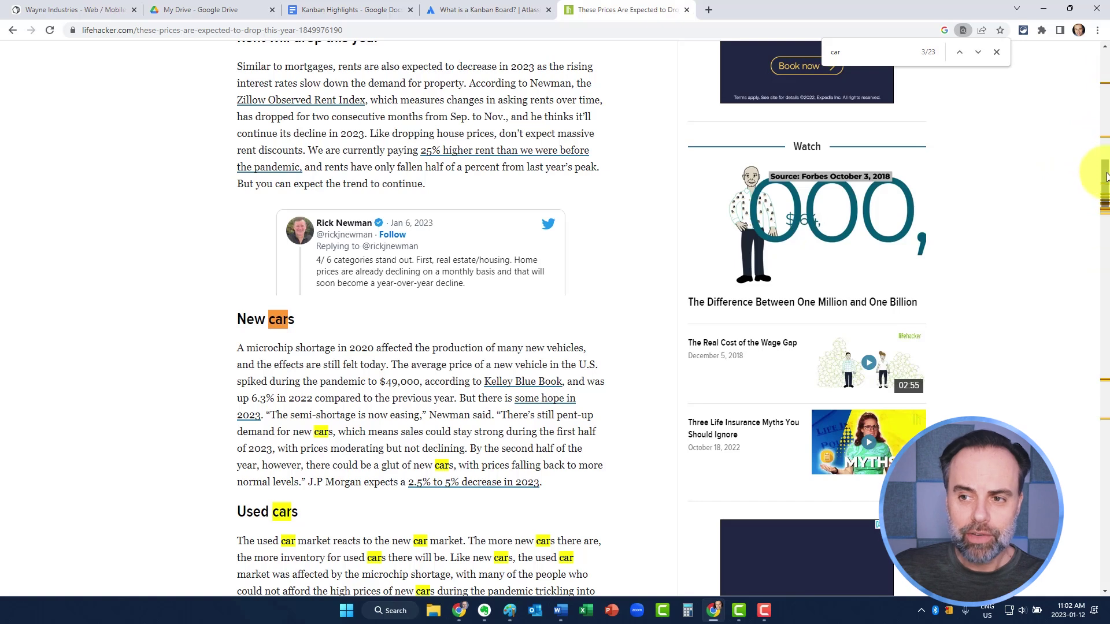
{"action": "left_click_drag", "start_coordinate": [1105, 174], "coordinate": [1105, 184]}
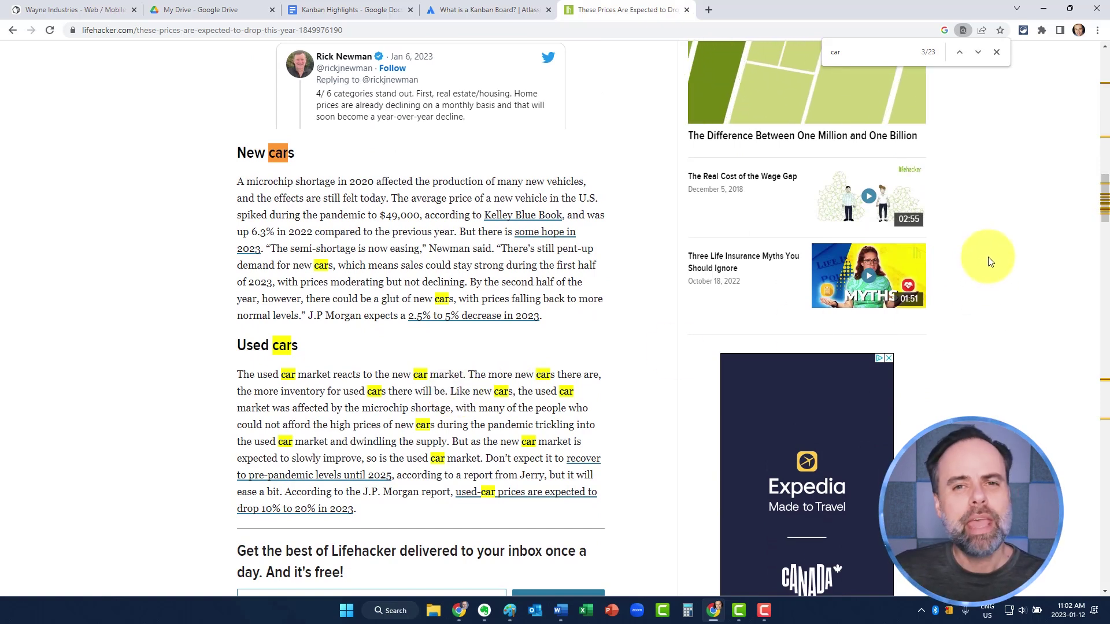
{"action": "left_click_drag", "start_coordinate": [1105, 193], "coordinate": [1105, 149]}
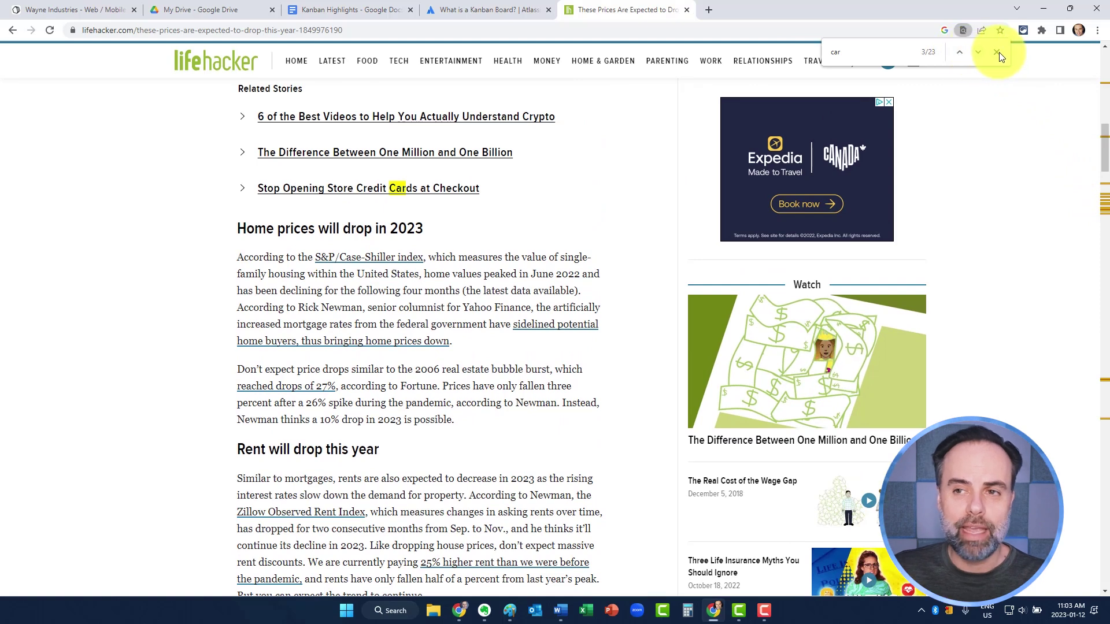
Close the in-page search and bring the Word kanban document to the front
{"action": "left_click", "coordinate": [998, 56]}
{"action": "left_click", "coordinate": [562, 612]}
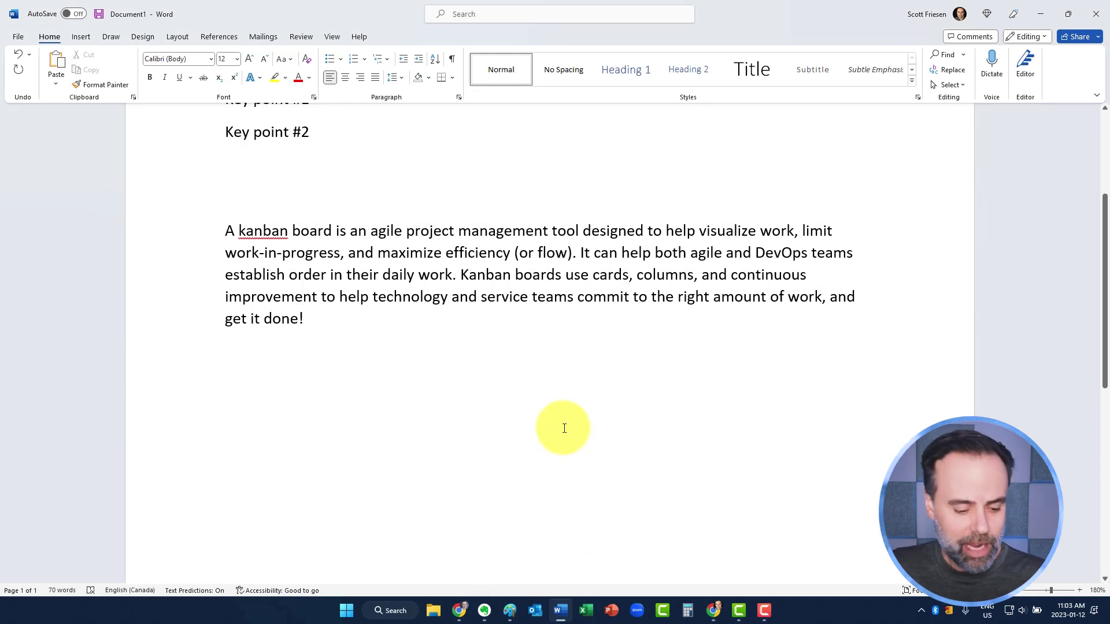
Search the Word document for "team" via the Navigation pane
{"action": "key", "text": "ctrl+f"}
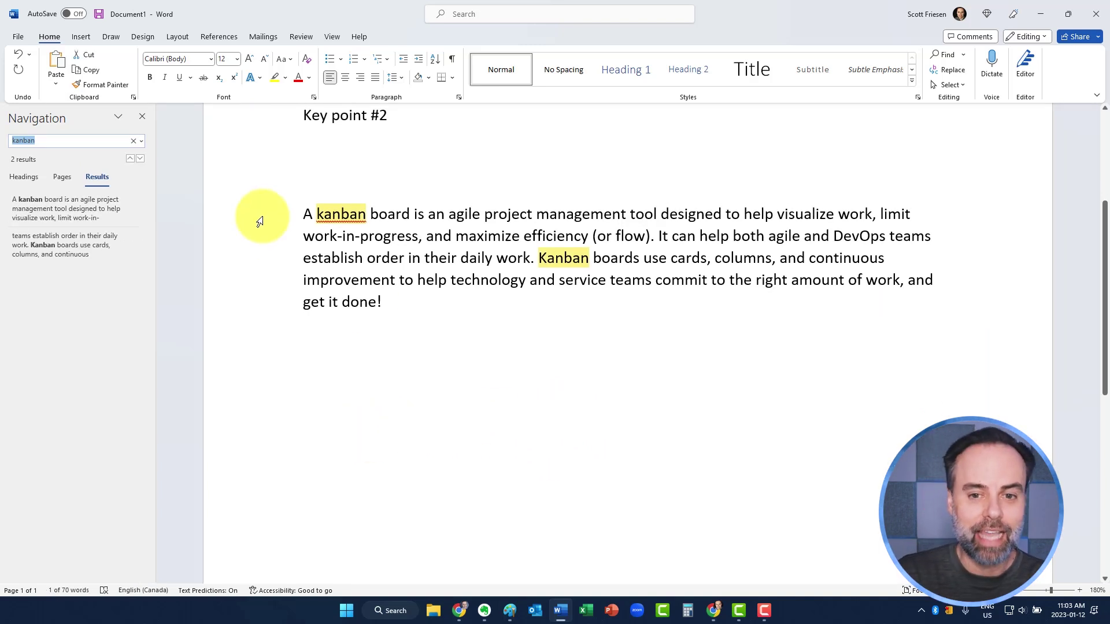
{"action": "type", "text": "team"}
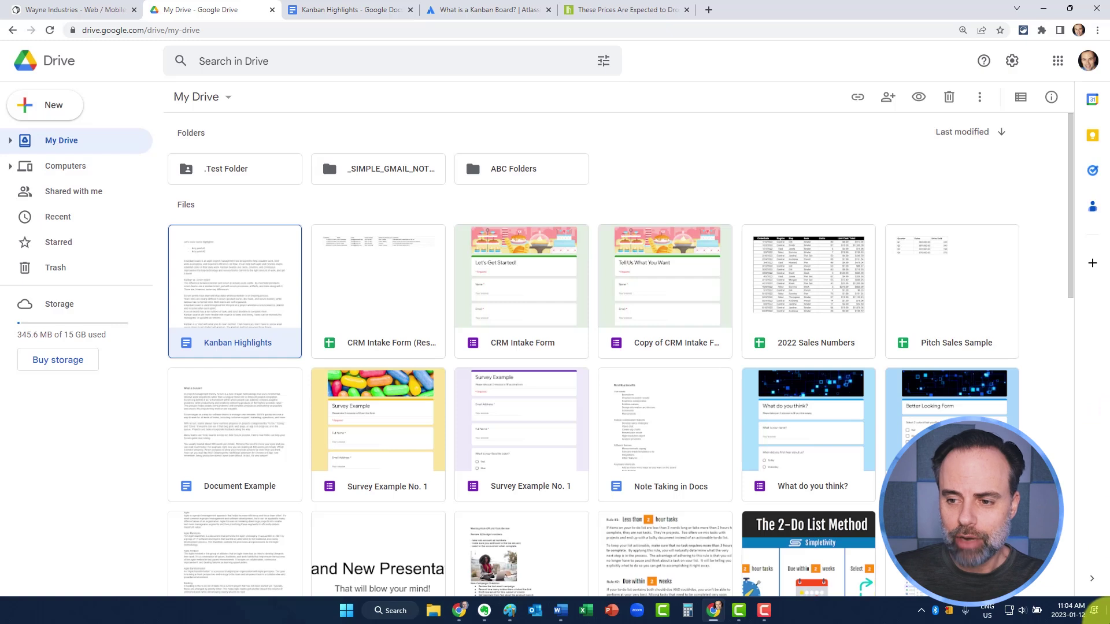
Hide and restore all windows using the taskbar's Show desktop corner
{"action": "left_click", "coordinate": [1098, 609]}
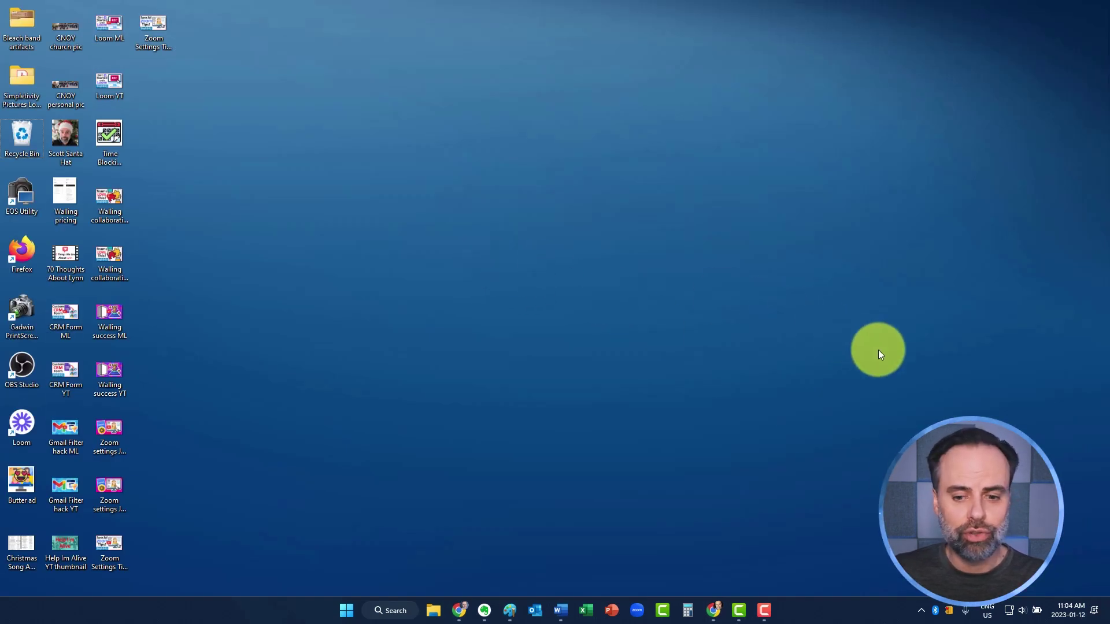
{"action": "left_click", "coordinate": [1098, 609]}
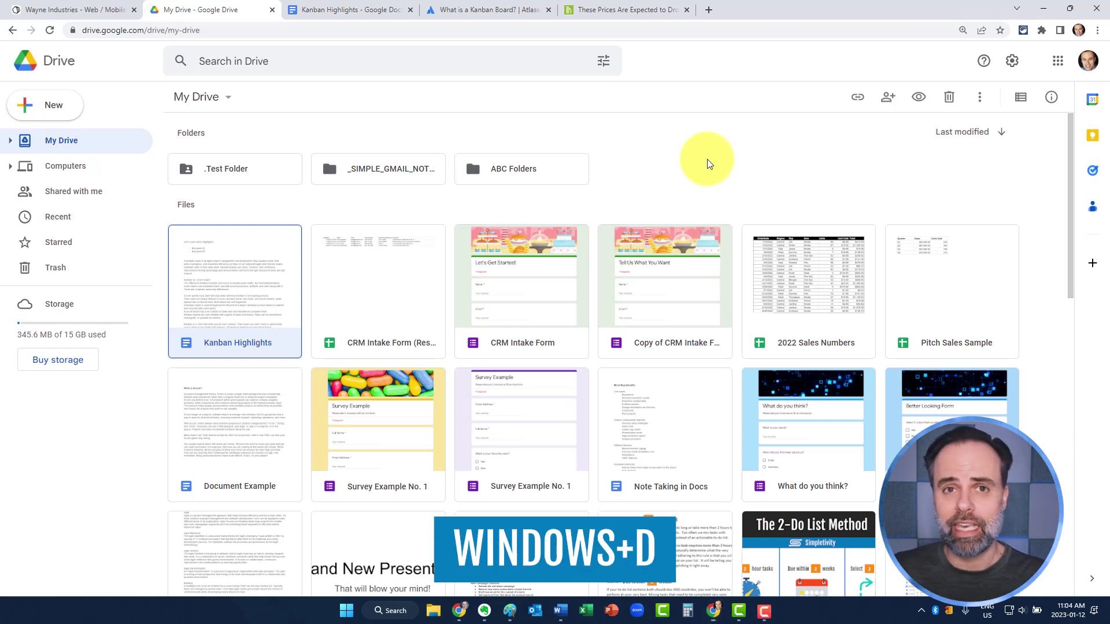
Toggle between the desktop and the open windows repeatedly with Windows+D
{"action": "key", "text": "super+d"}
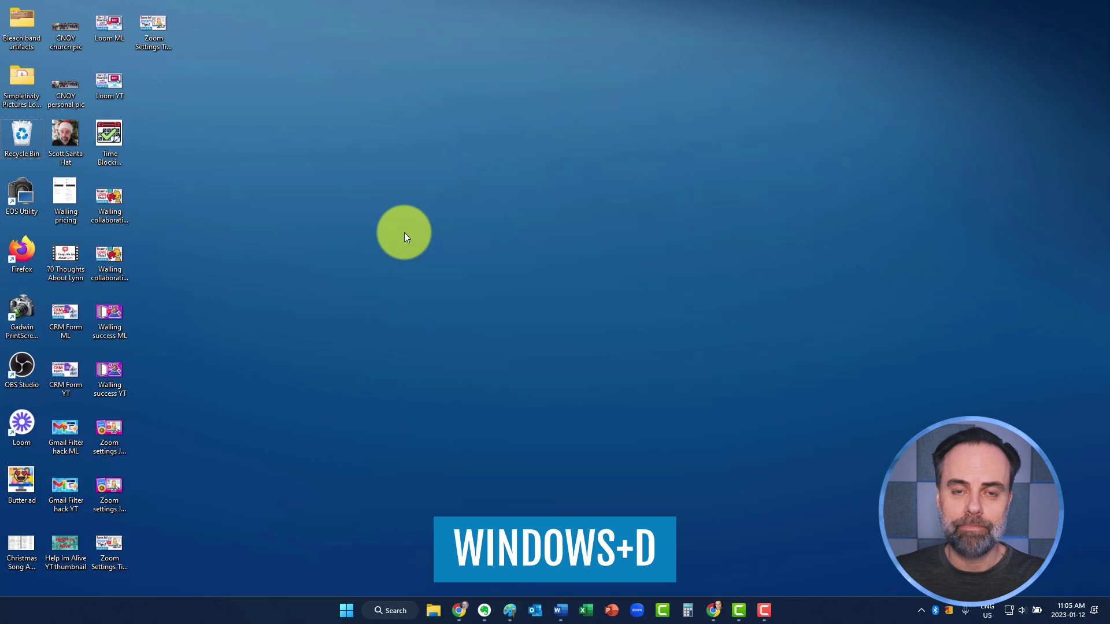
{"action": "key", "text": "super+d"}
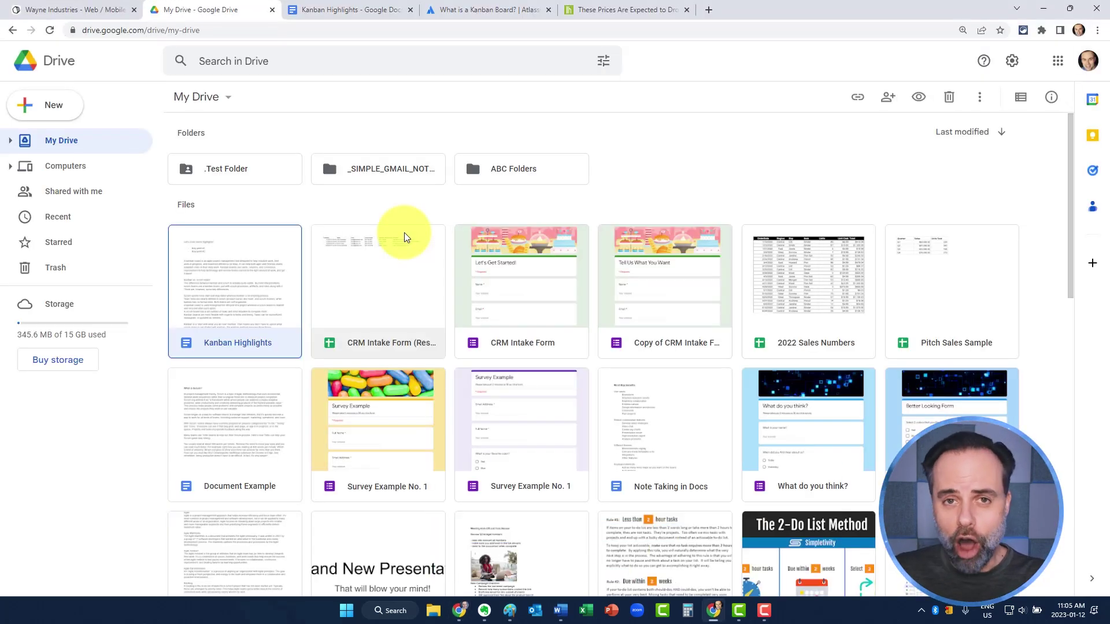
{"action": "key", "text": "super+d"}
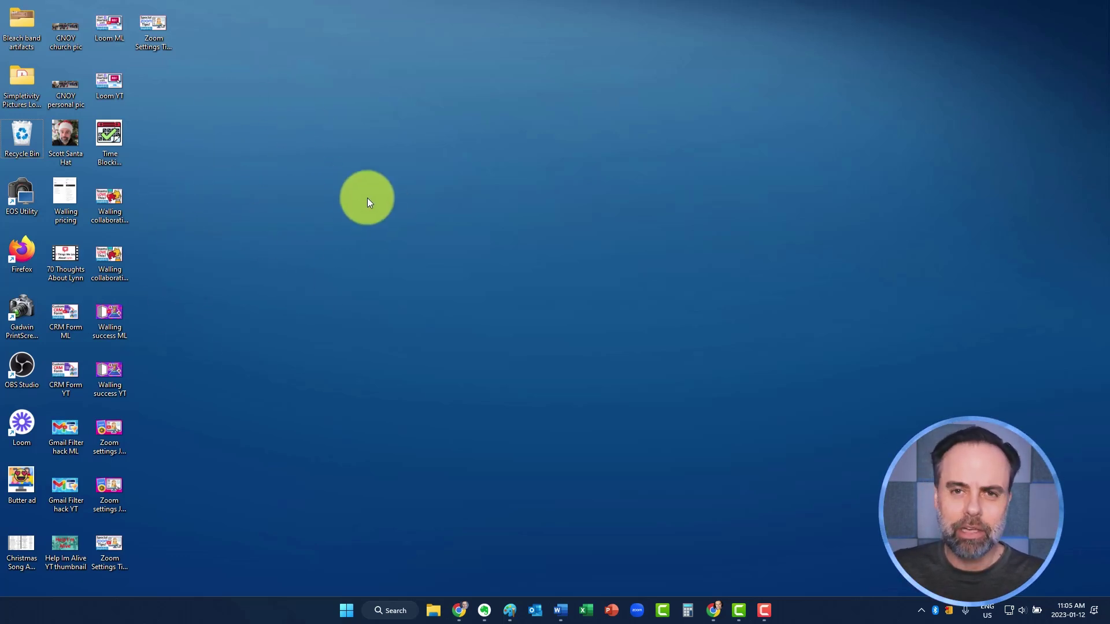
{"action": "key", "text": "super+d"}
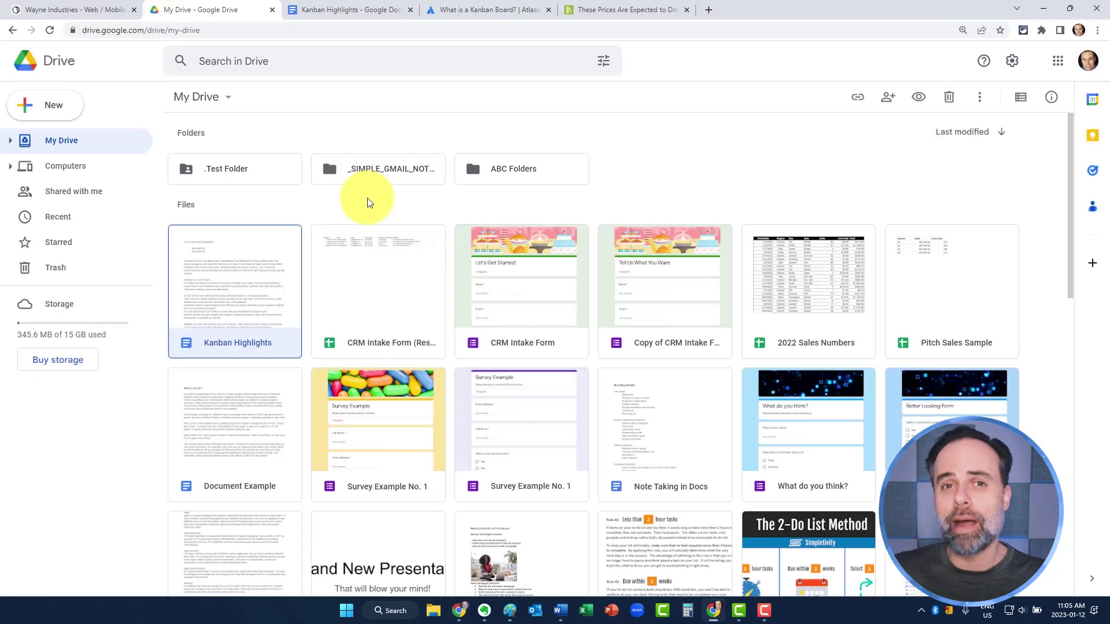
{"action": "key", "text": "super+d"}
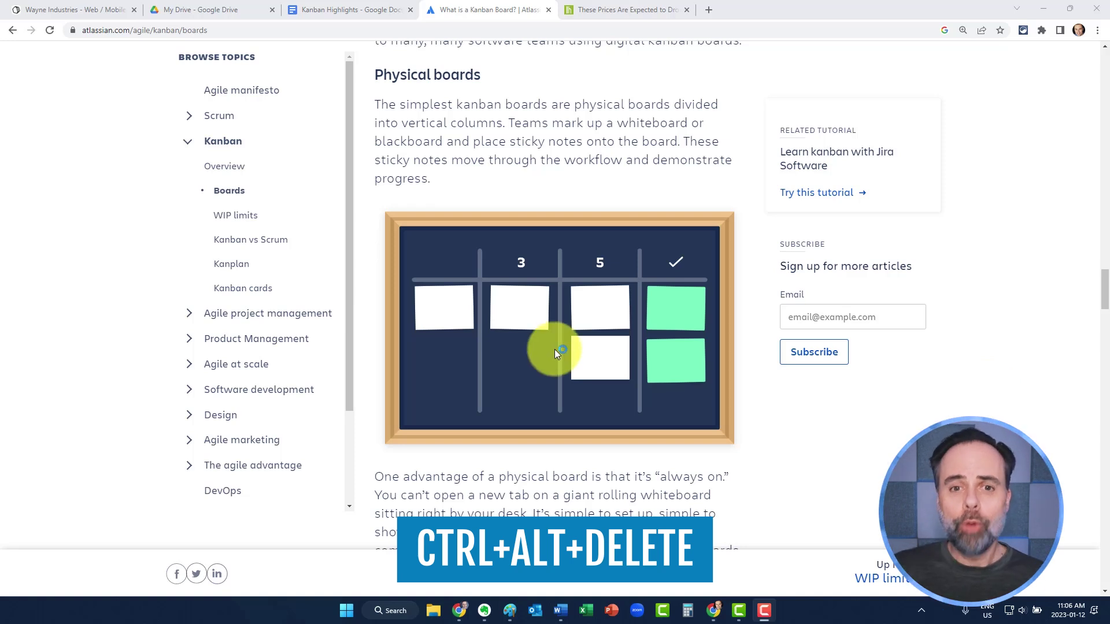
{"action": "key", "text": "ctrl+shift+Escape"}
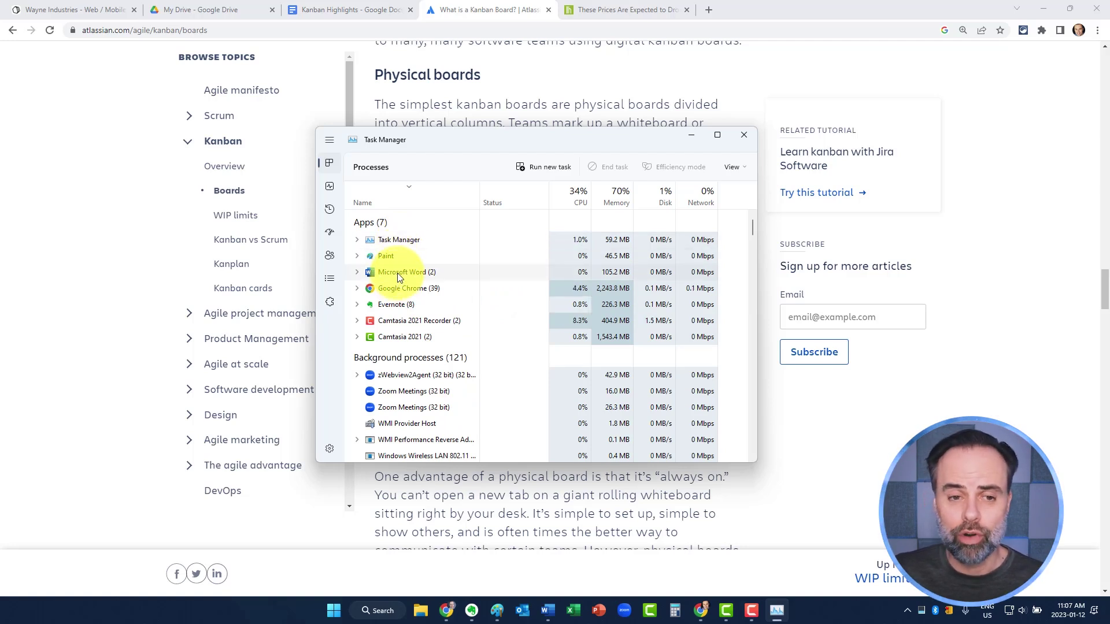
Show the actions for Microsoft Word in Task Manager, then dismiss them without ending it
{"action": "right_click", "coordinate": [397, 276]}
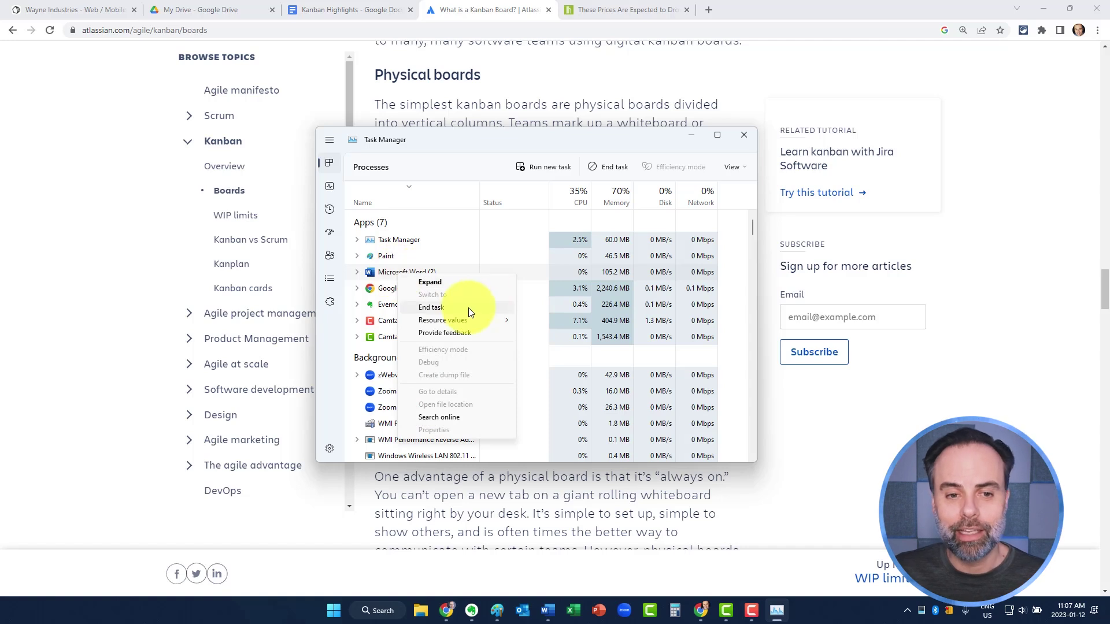
{"action": "left_click", "coordinate": [459, 142]}
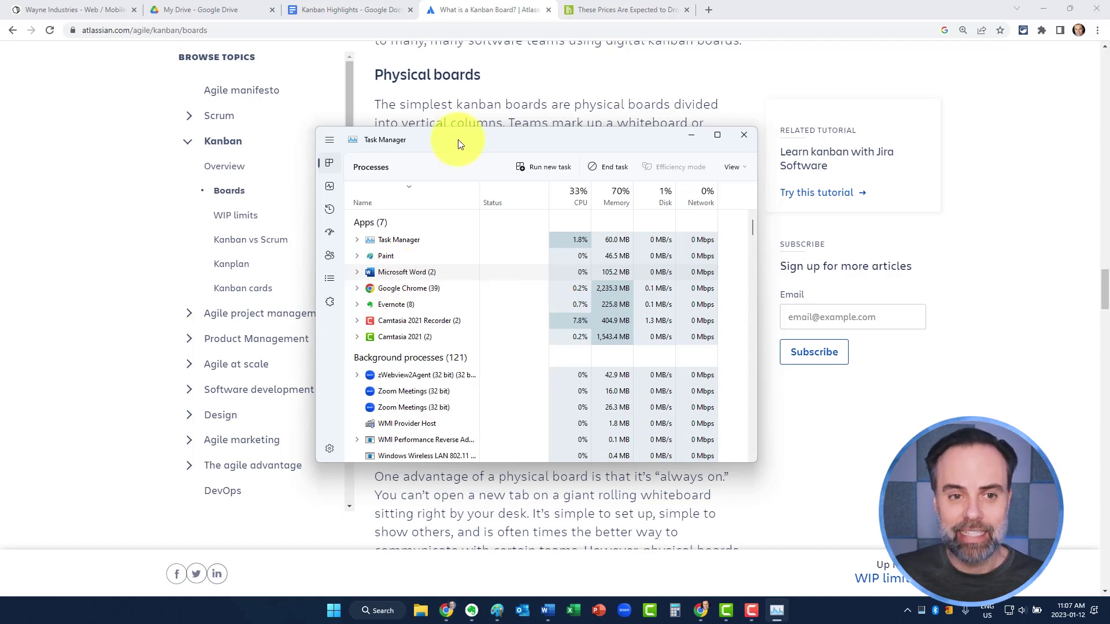